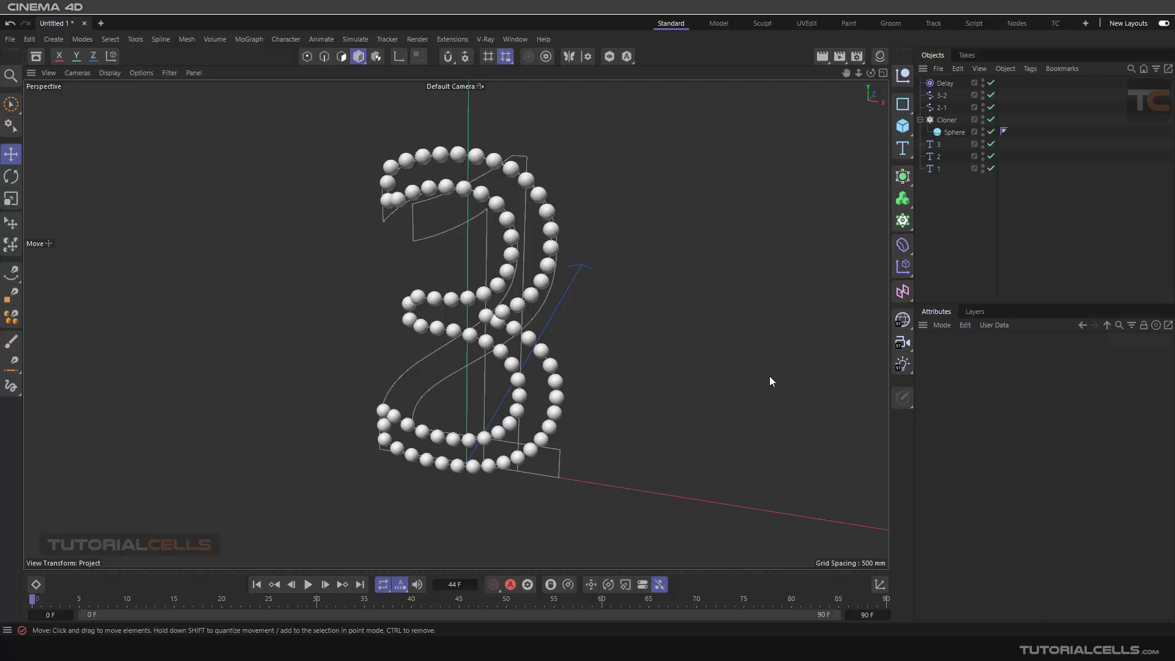
# Step: Play back the finished countdown animation of sphere clones changing between numerals, and rewind it to watch it again
pyautogui.click(311, 586)
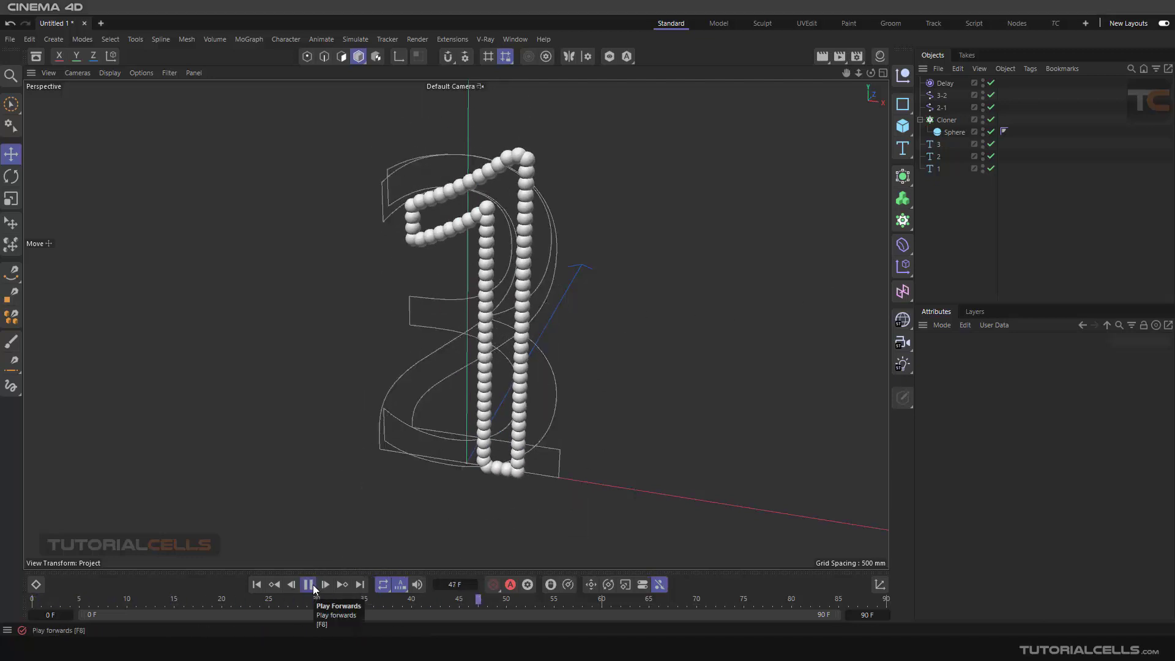
pyautogui.click(309, 585)
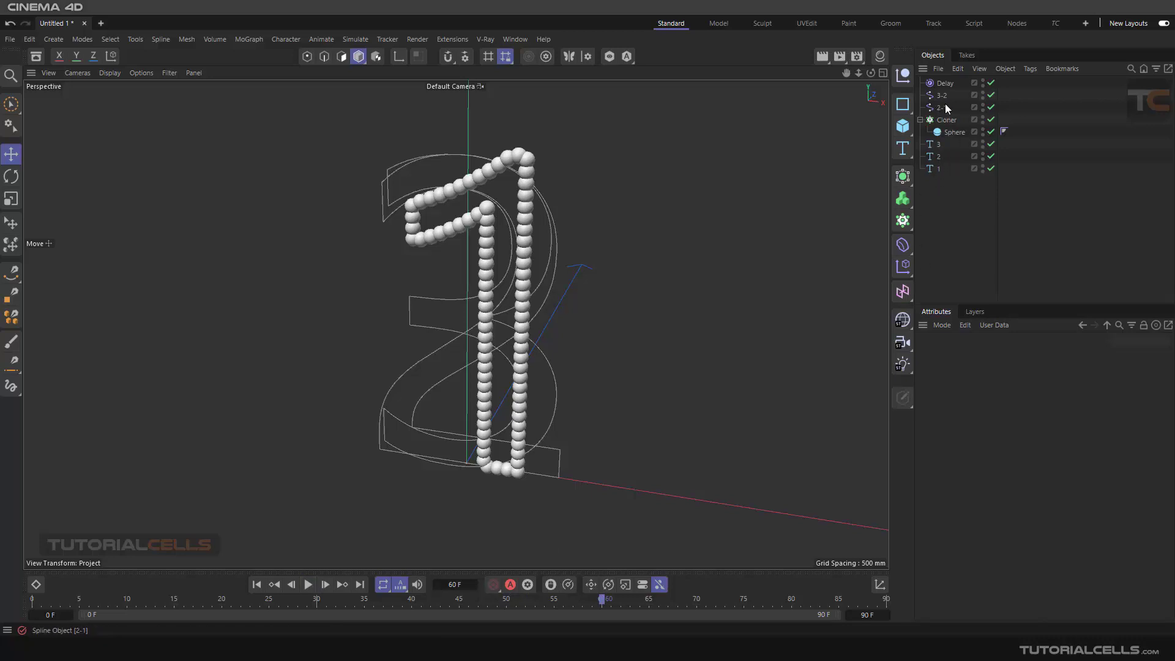
pyautogui.click(256, 584)
pyautogui.click(308, 585)
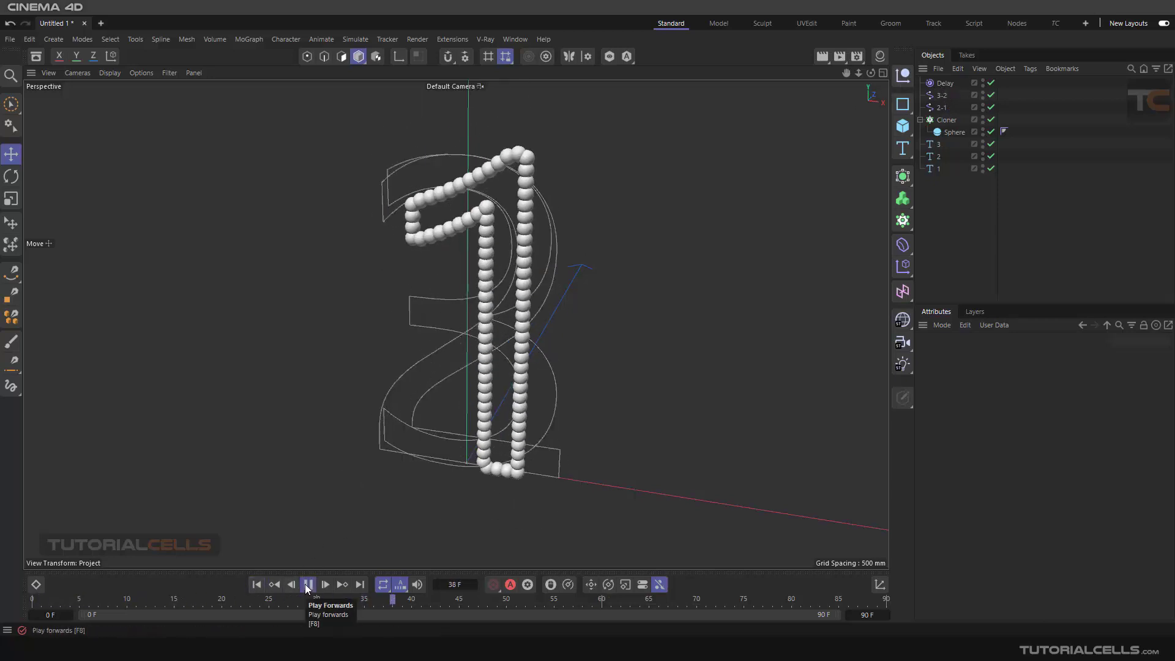
pyautogui.click(307, 586)
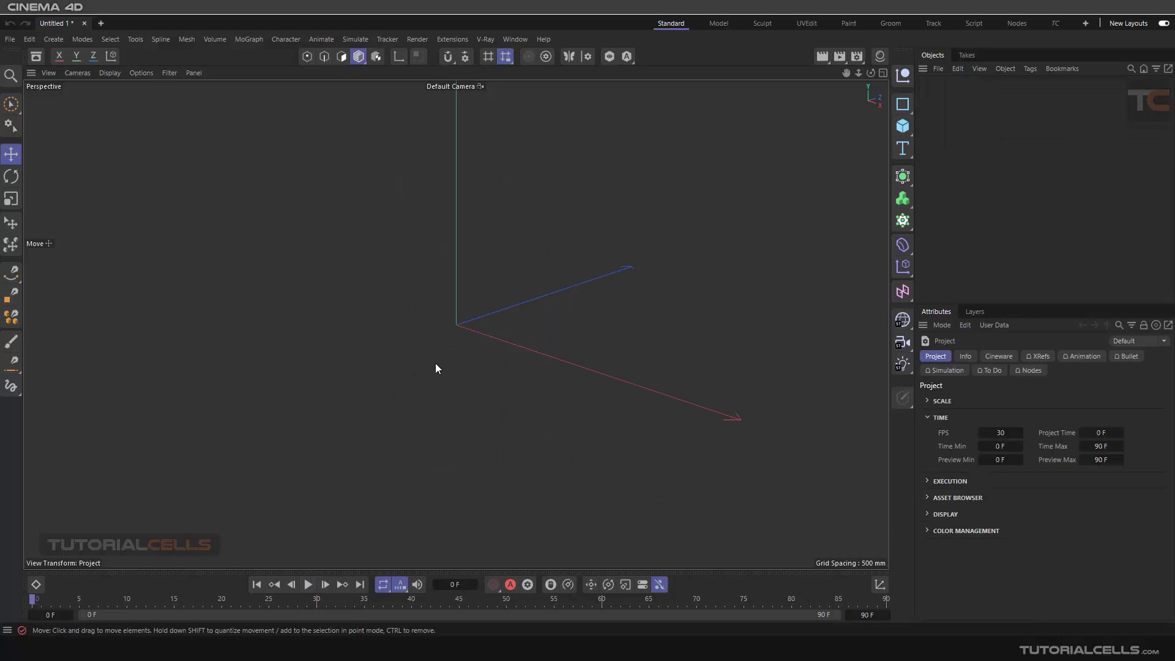
pyautogui.keyDown('alt'); pyautogui.moveTo(449, 350); pyautogui.dragTo(492, 363); pyautogui.keyUp('alt')
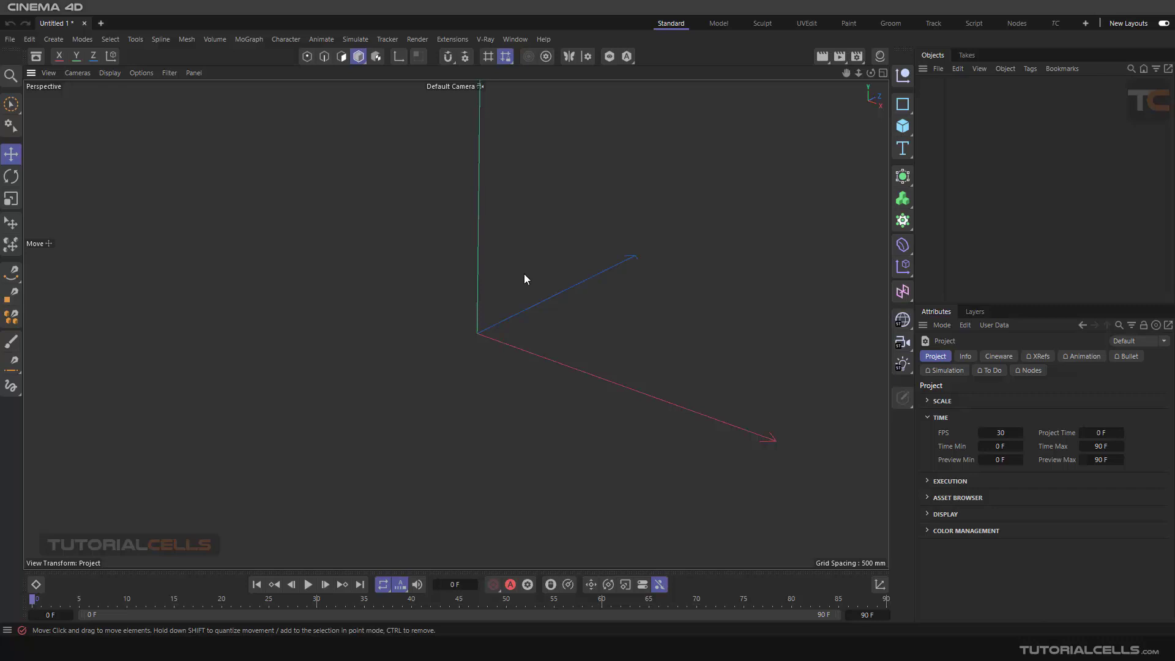
pyautogui.moveTo(509, 287)
pyautogui.keyDown('alt'); pyautogui.mouseDown()
pyautogui.moveTo(498, 273)
pyautogui.moveTo(507, 278)
pyautogui.mouseUp(); pyautogui.keyUp('alt')
pyautogui.click(251, 39)
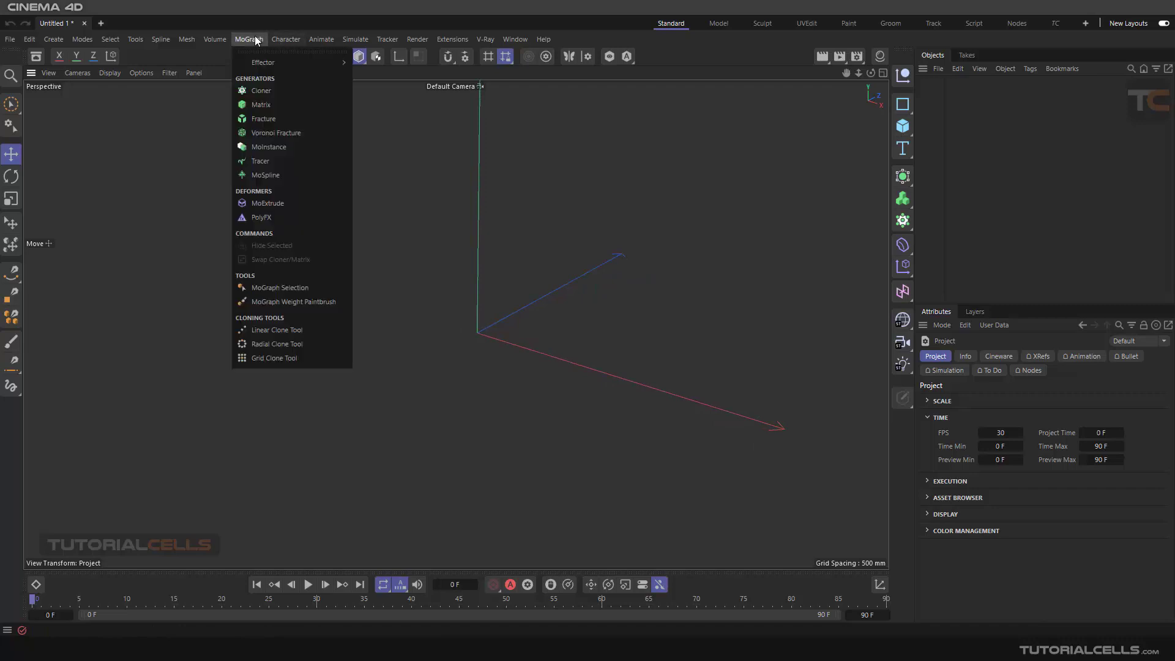
pyautogui.moveTo(261, 62)
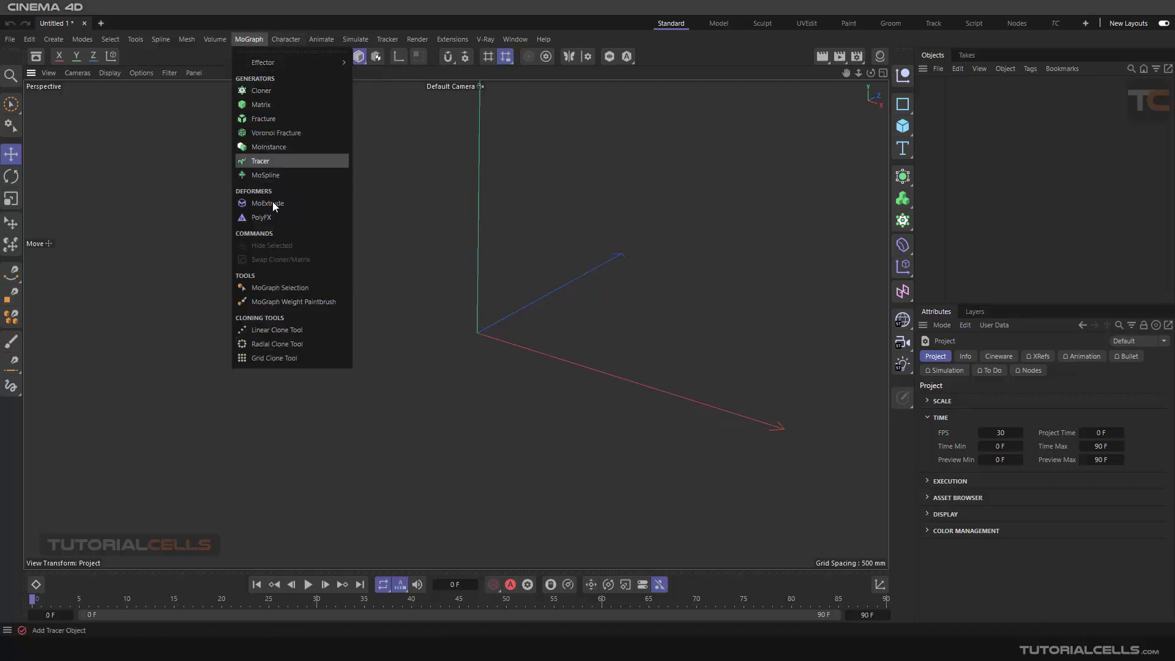
pyautogui.click(550, 277)
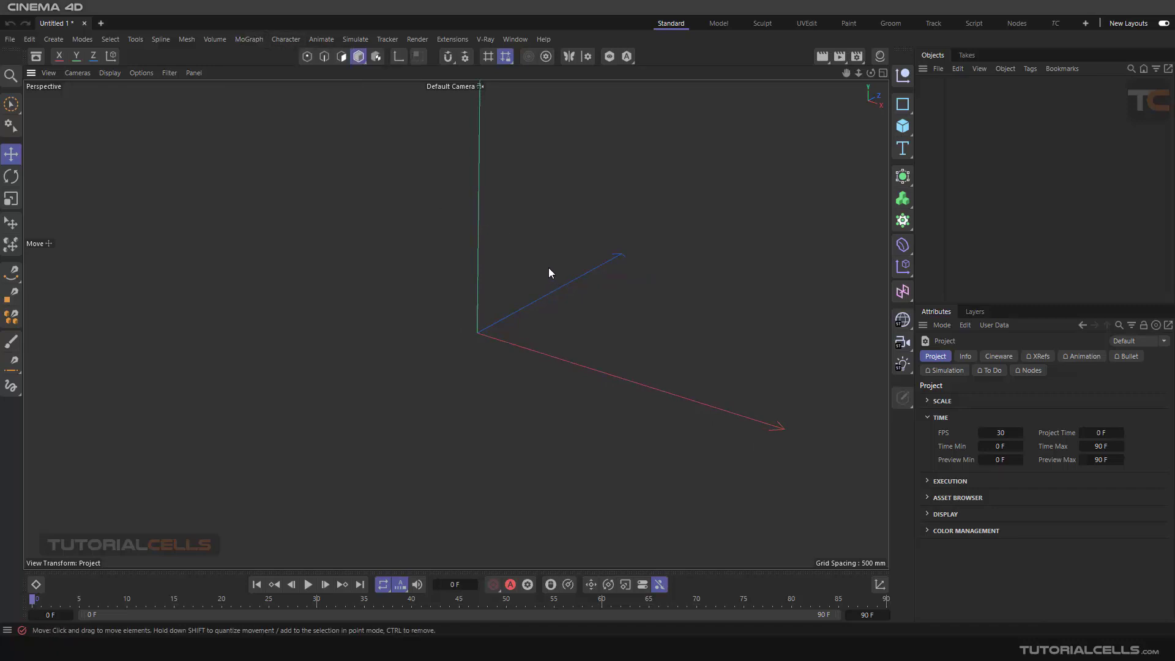
pyautogui.keyDown('alt'); pyautogui.moveTo(534, 285); pyautogui.dragTo(536, 286); pyautogui.keyUp('alt')
# Step: Add a Text Spline containing "3" and set its alignment to Middle
pyautogui.moveTo(905, 150); pyautogui.dragTo(933, 195)
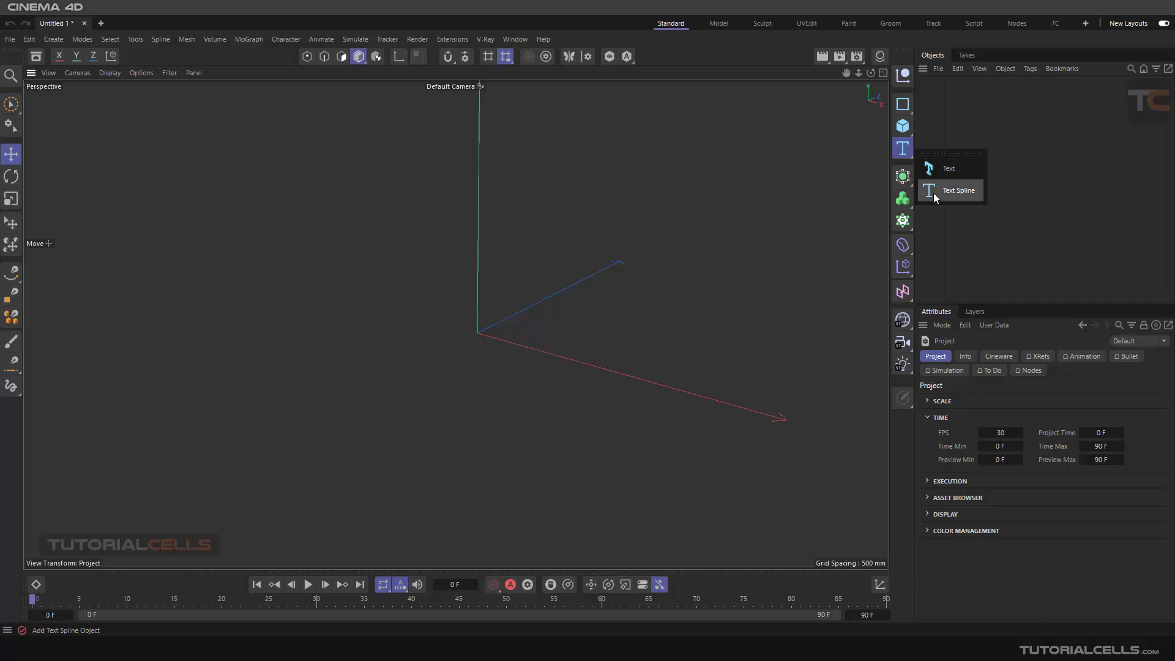
pyautogui.moveTo(934, 193); pyautogui.dragTo(933, 192)
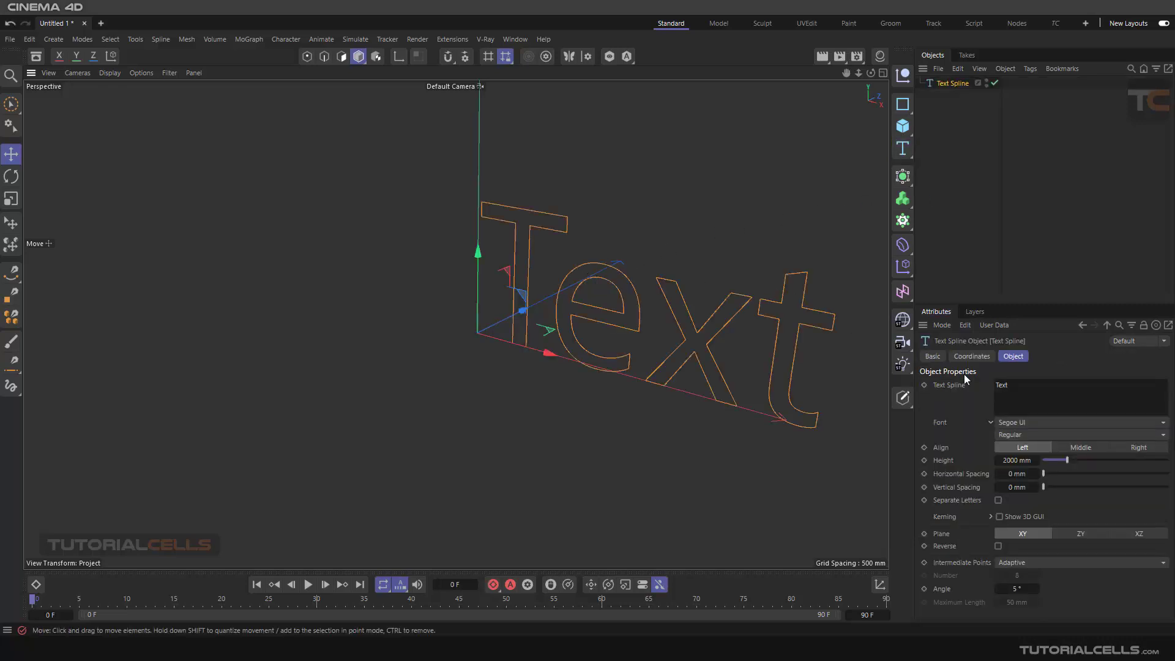
pyautogui.doubleClick(1003, 384)
pyautogui.write('3')
pyautogui.click(953, 395)
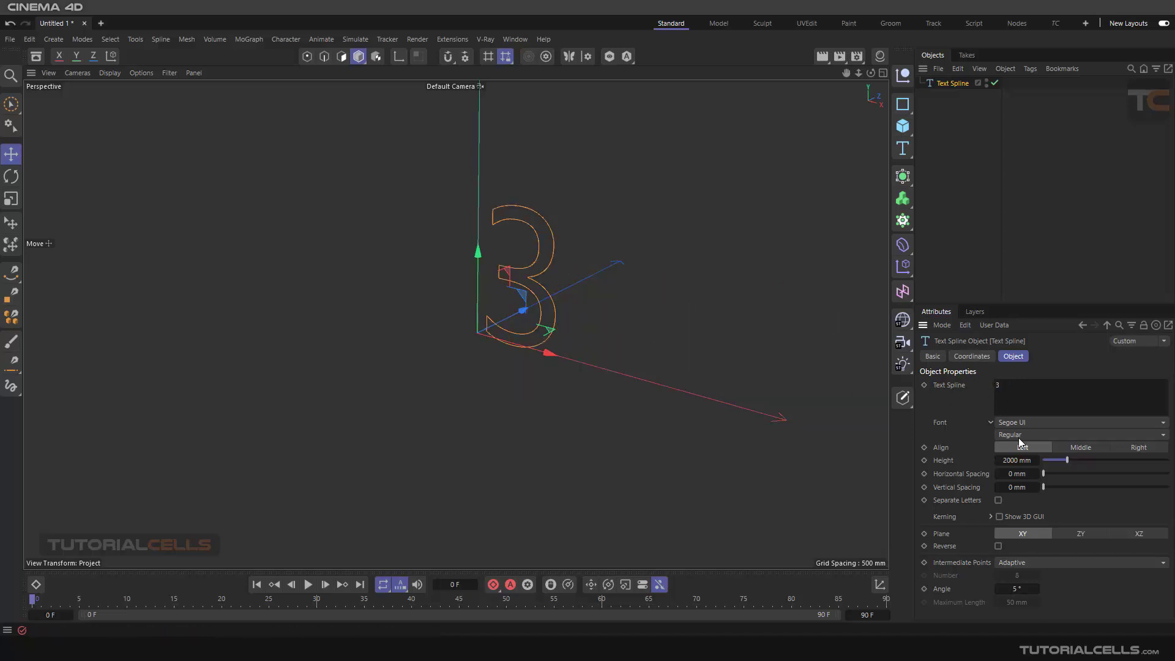
pyautogui.click(1065, 447)
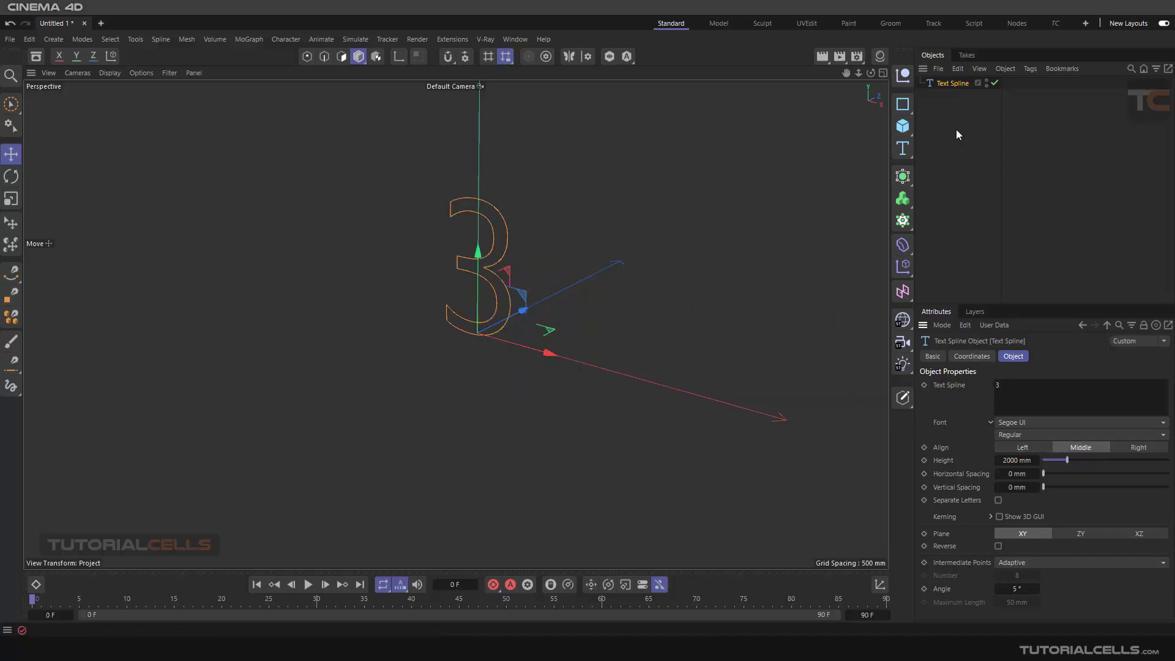
# Step: Rename the text spline object as 3
pyautogui.doubleClick(953, 83)
pyautogui.write('3')
pyautogui.click(965, 106)
# Step: Duplicate the text spline 3 twice and name the copies 2 and 1
pyautogui.click(939, 83)
pyautogui.keyDown('ctrl'); pyautogui.moveTo(938, 83); pyautogui.dragTo(943, 108); pyautogui.keyUp('ctrl')
pyautogui.doubleClick(941, 96)
pyautogui.write('2')
pyautogui.doubleClick(940, 108)
pyautogui.write('1')
pyautogui.click(924, 162)
# Step: Change the text content of spline 2 to "2" and of spline 1 to "1"
pyautogui.click(935, 96)
pyautogui.click(999, 384)
pyautogui.press('BackSpace')
pyautogui.write('2')
pyautogui.click(931, 123)
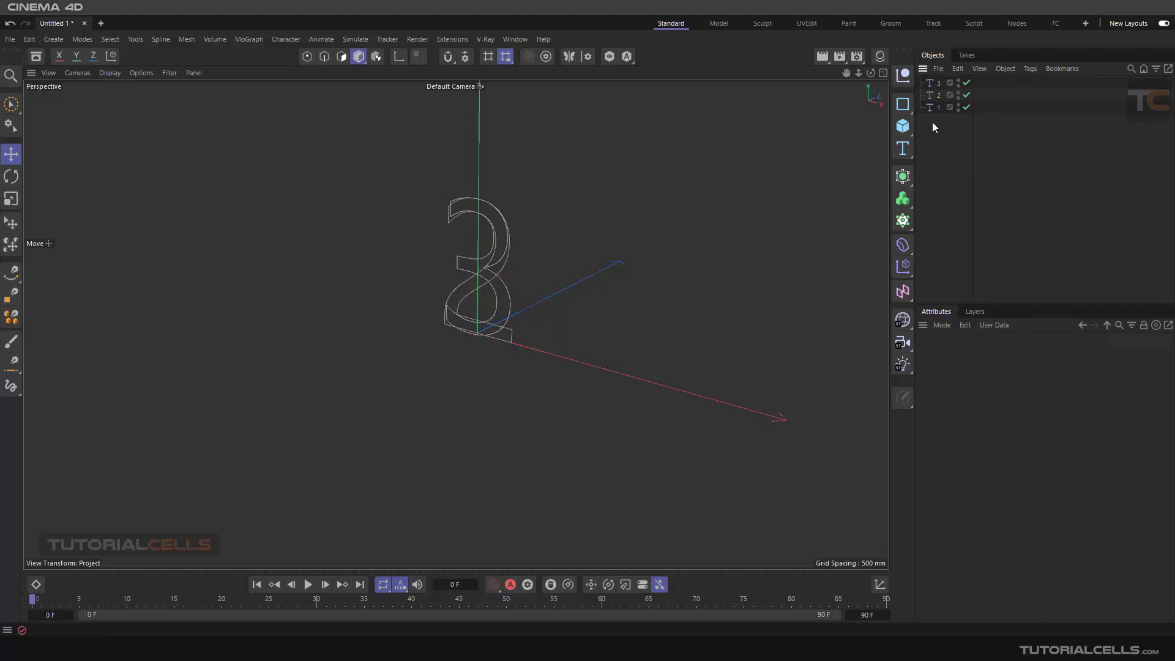
pyautogui.click(935, 107)
pyautogui.doubleClick(996, 385)
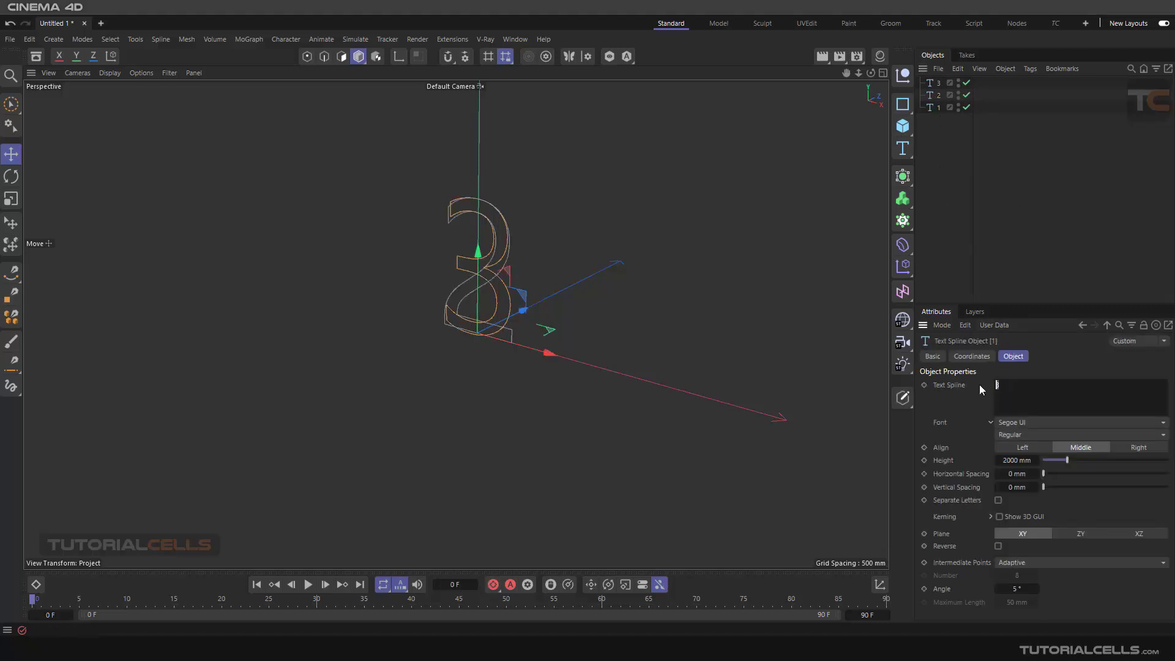
pyautogui.write('1')
pyautogui.click(939, 251)
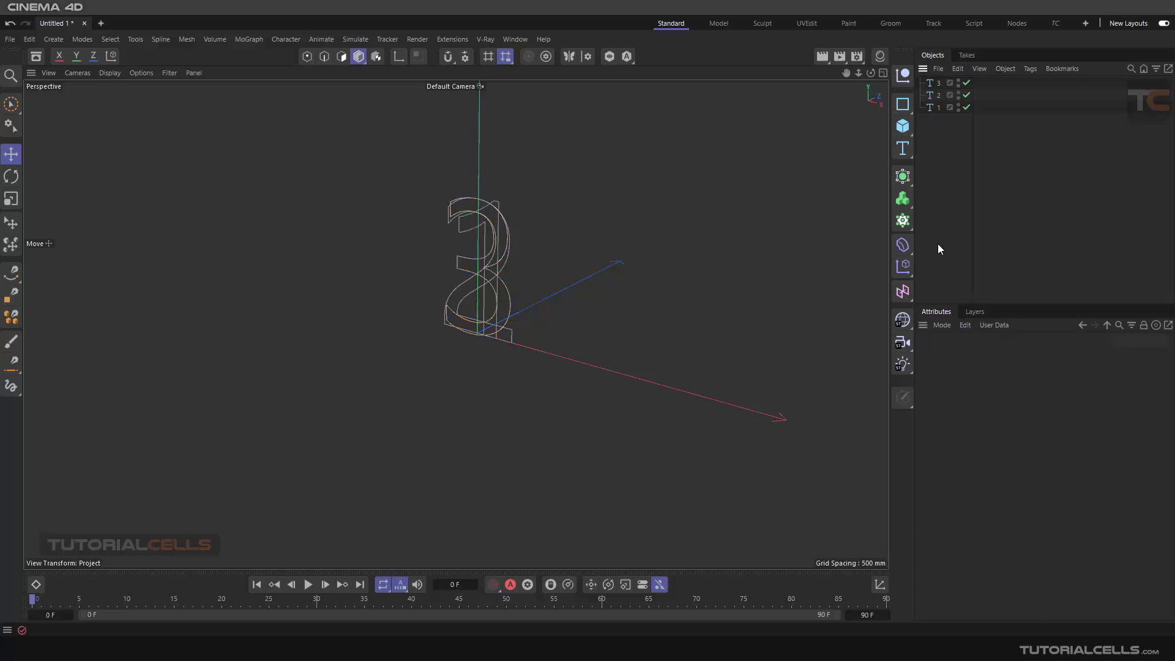
# Step: Add a Sphere at the origin and shrink it to a radius of about 34 mm
pyautogui.scroll(6, 472, 264)
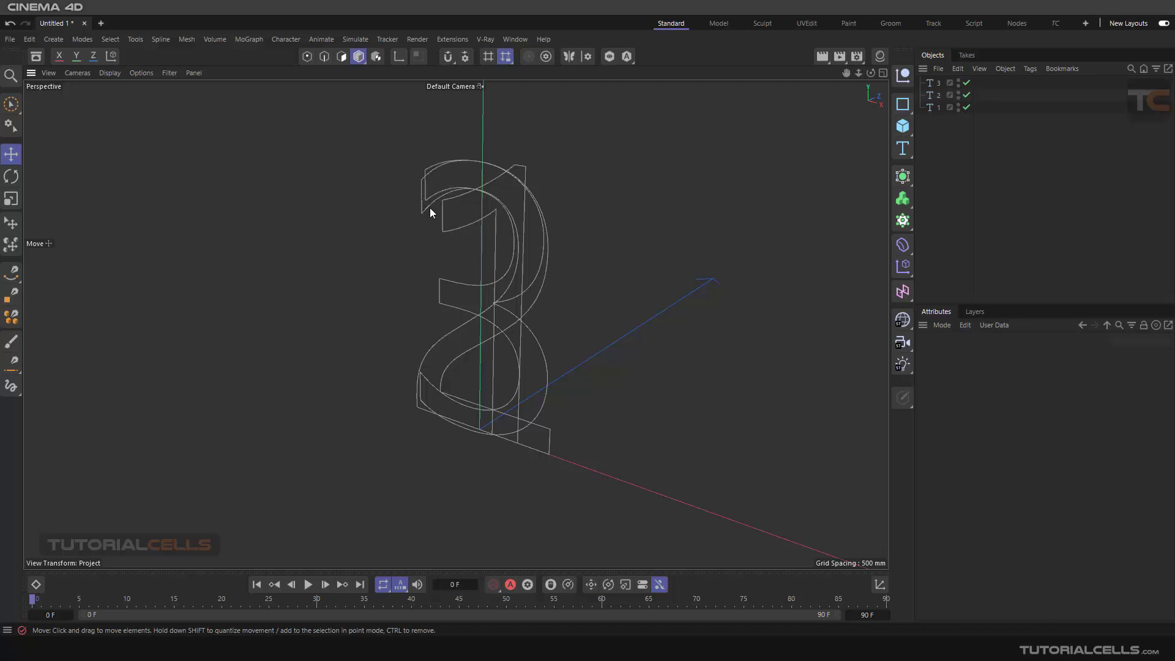
pyautogui.moveTo(898, 127); pyautogui.dragTo(947, 164)
pyautogui.moveTo(653, 491); pyautogui.dragTo(486, 433)
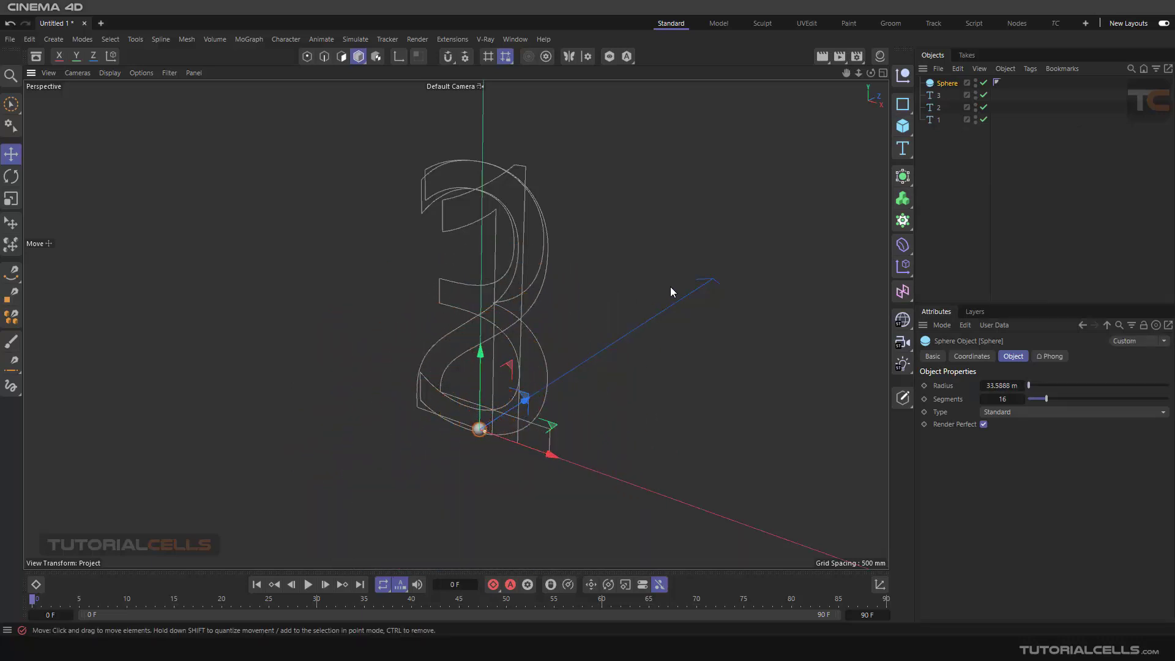
# Step: Place the Sphere in a new Cloner set to Object mode, with text spline 3 as its object
pyautogui.click(902, 220)
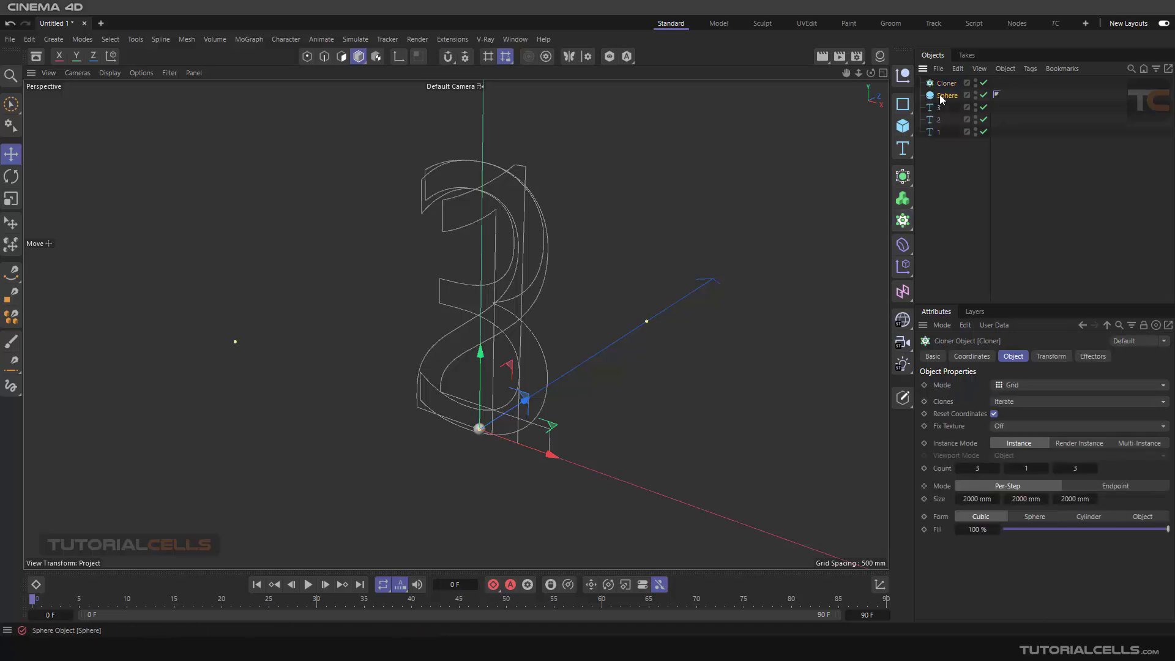
pyautogui.moveTo(944, 82); pyautogui.dragTo(944, 83)
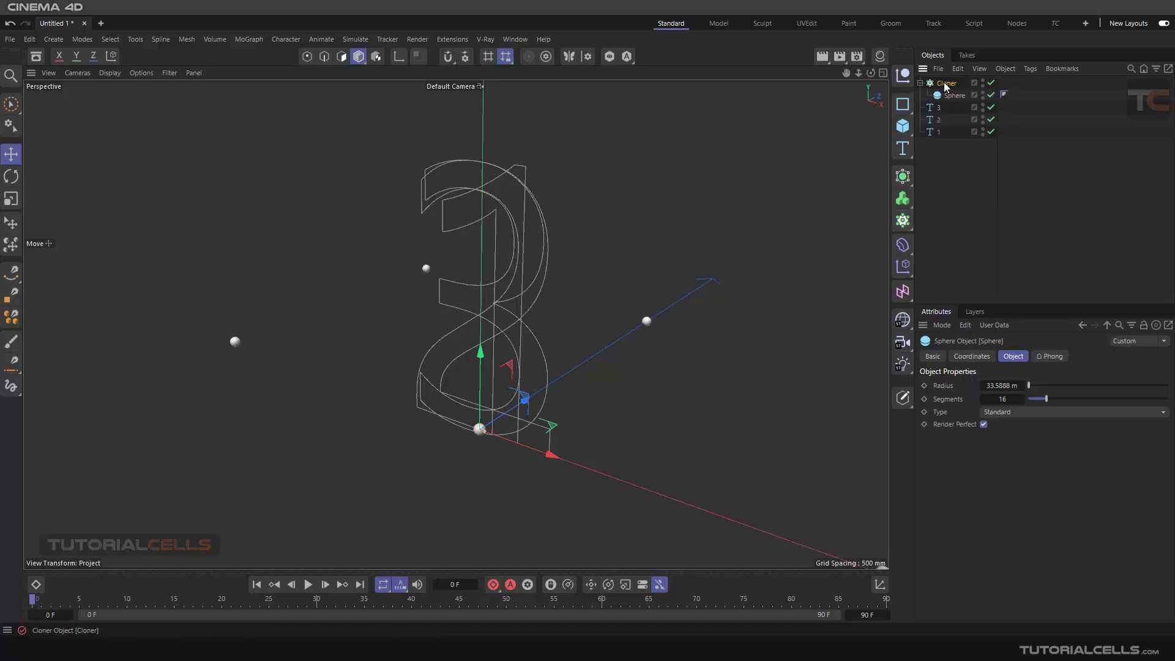
pyautogui.click(1019, 384)
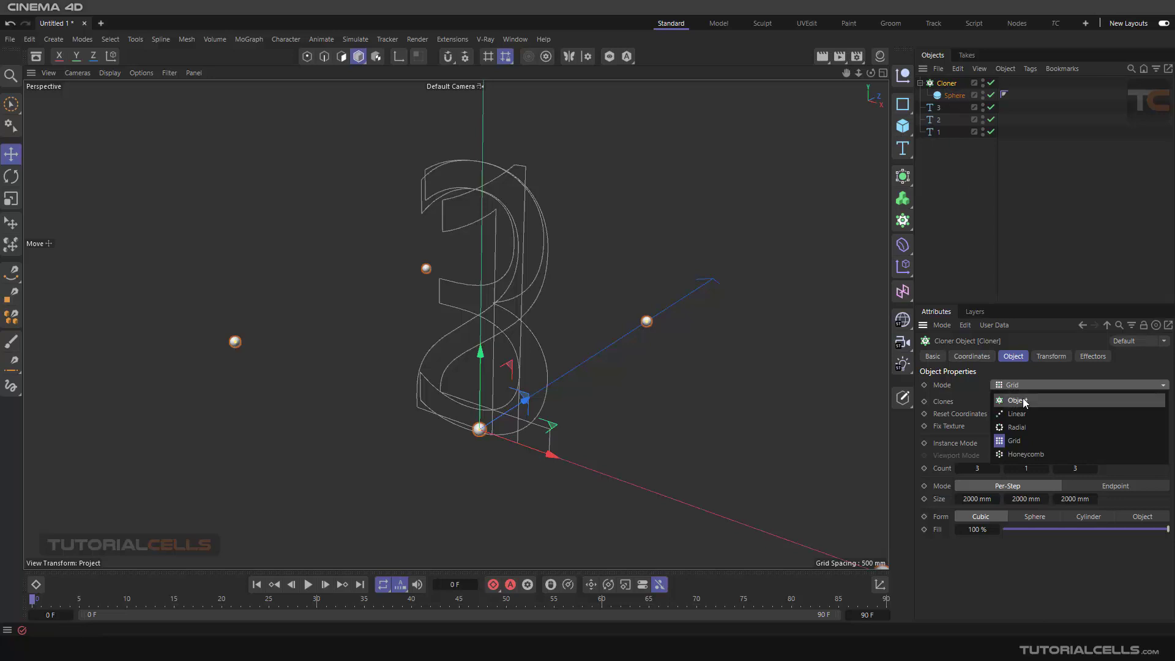
pyautogui.click(1022, 398)
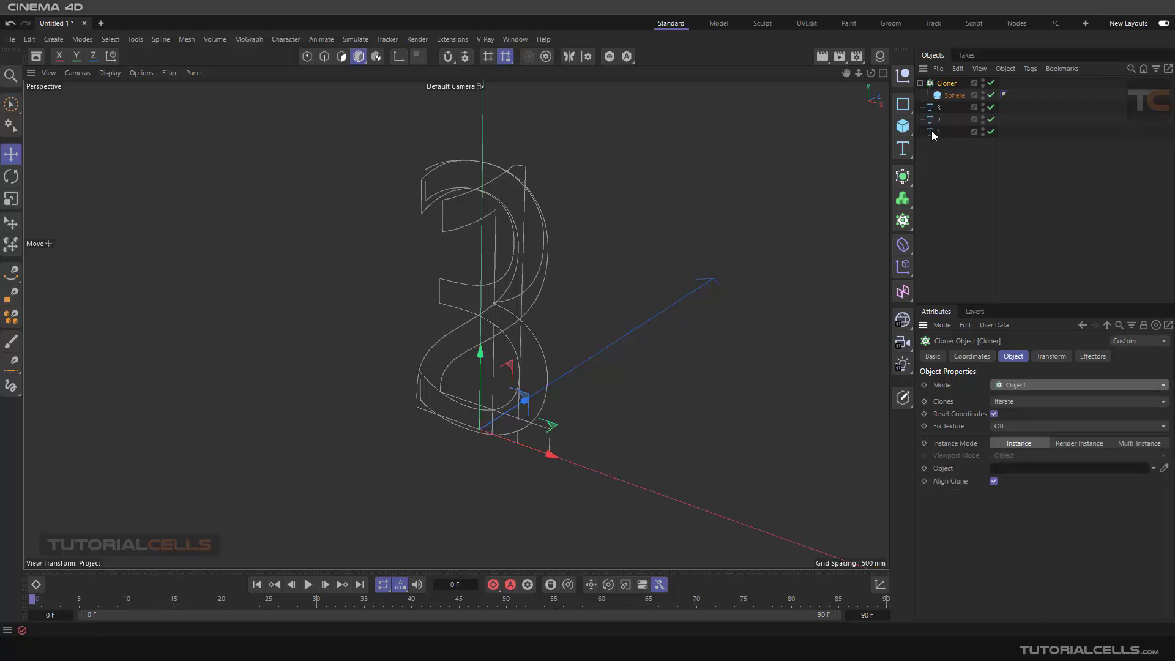
pyautogui.moveTo(930, 106); pyautogui.dragTo(1022, 462)
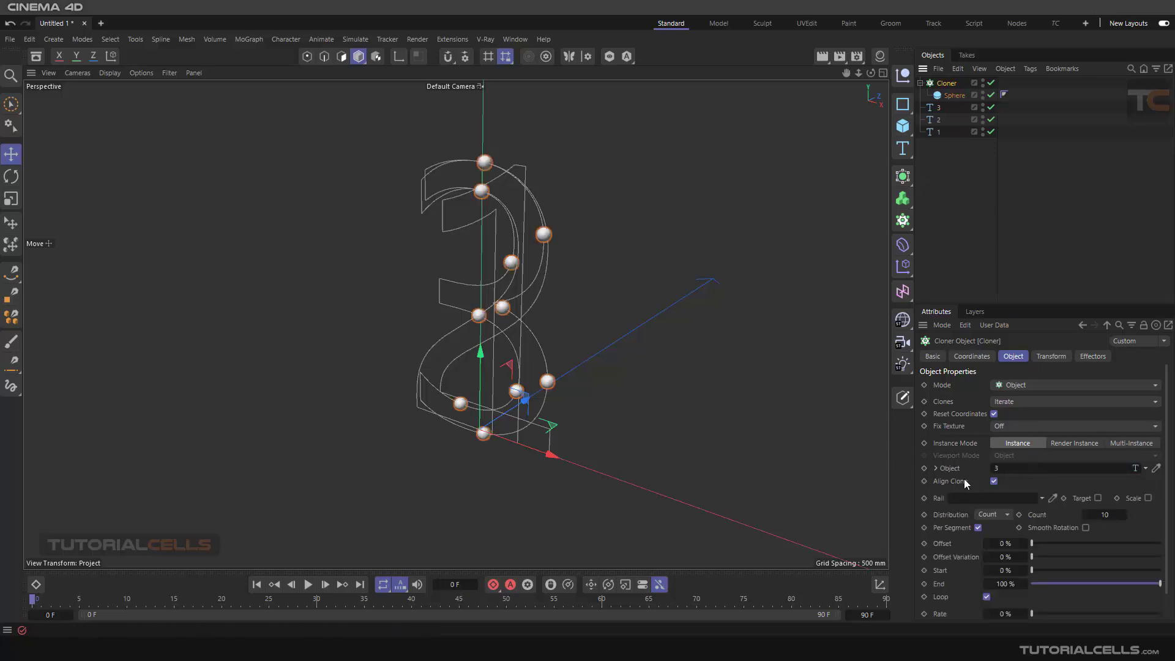
# Step: Set the Cloner's distribution to Even with a count of 82
pyautogui.click(987, 514)
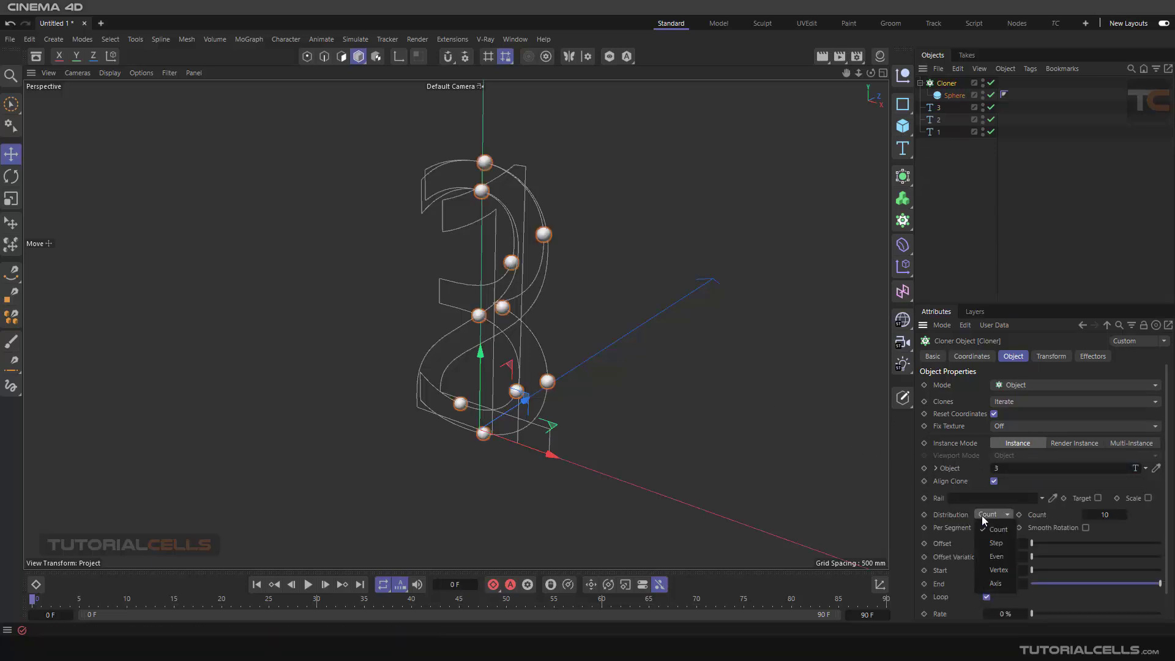
pyautogui.click(997, 555)
pyautogui.moveTo(1086, 515); pyautogui.dragTo(1172, 515)
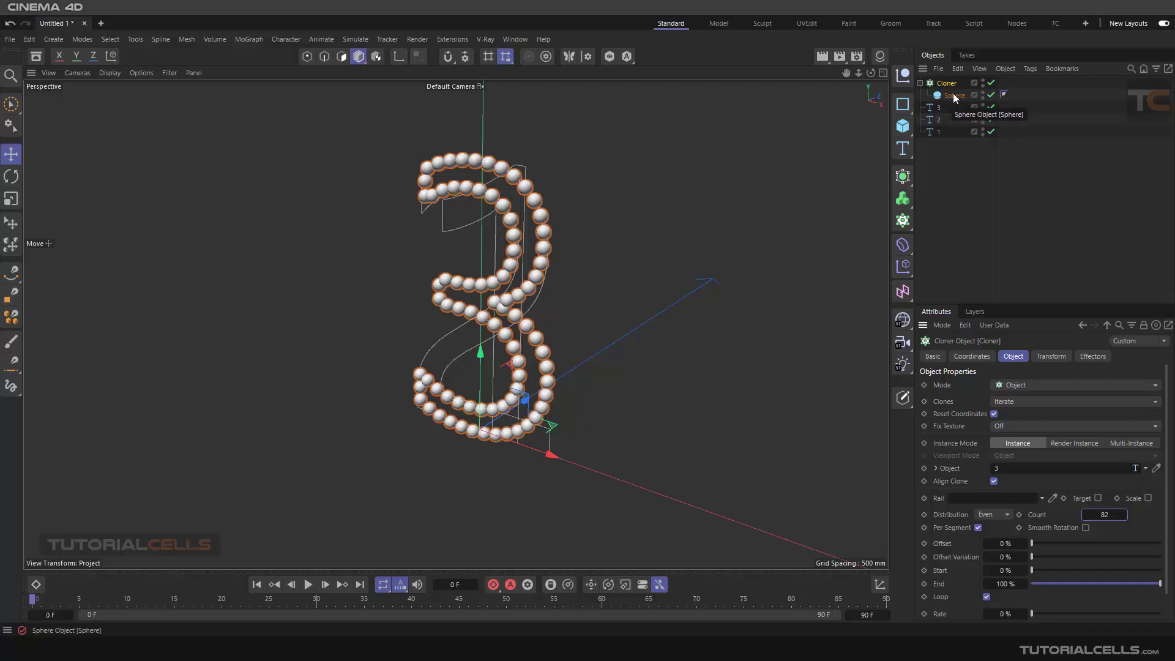
# Step: Add a Spline effector with nothing selected and display the Cloner's effector list
pyautogui.click(940, 146)
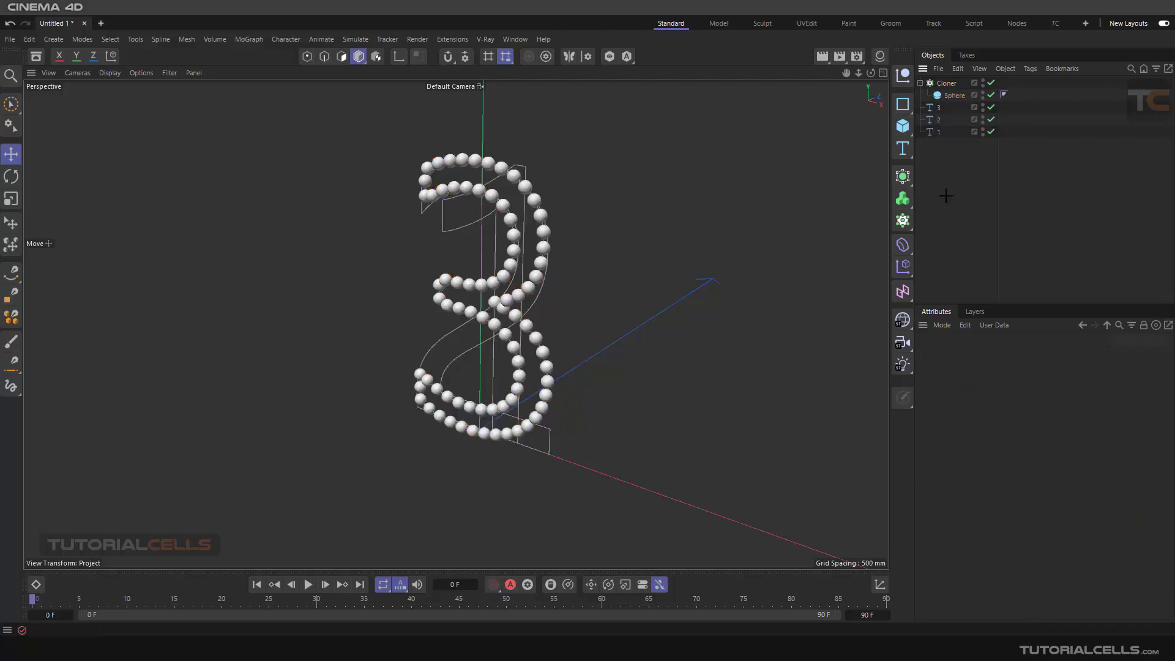
pyautogui.click(251, 38)
pyautogui.moveTo(260, 62)
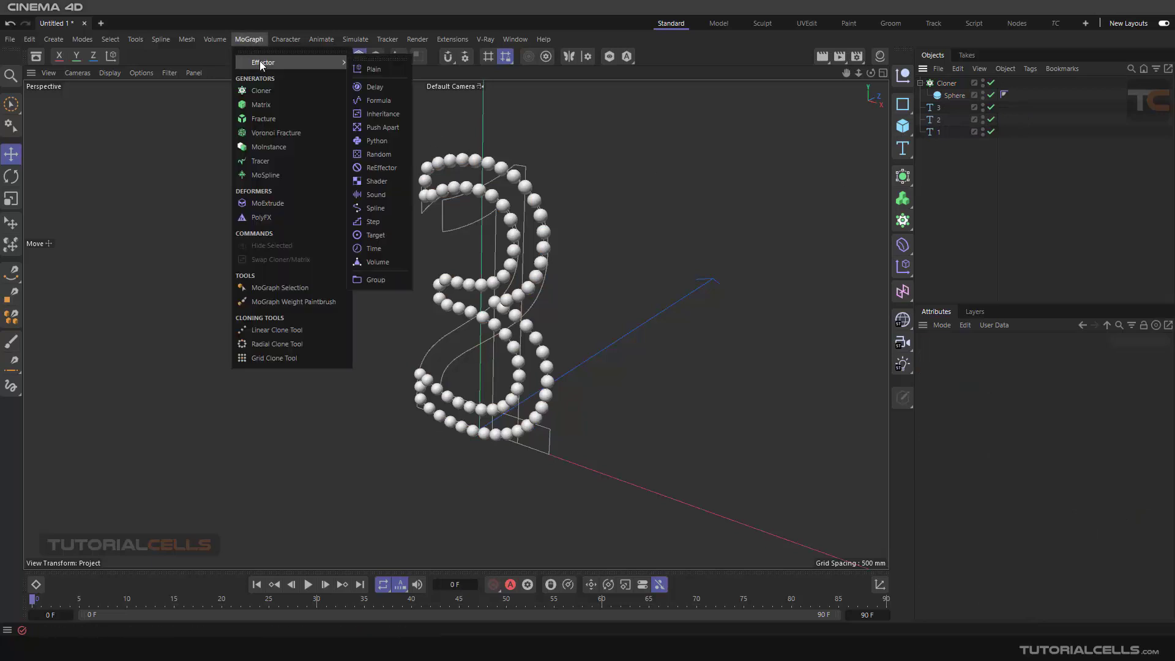
pyautogui.click(376, 207)
pyautogui.click(944, 97)
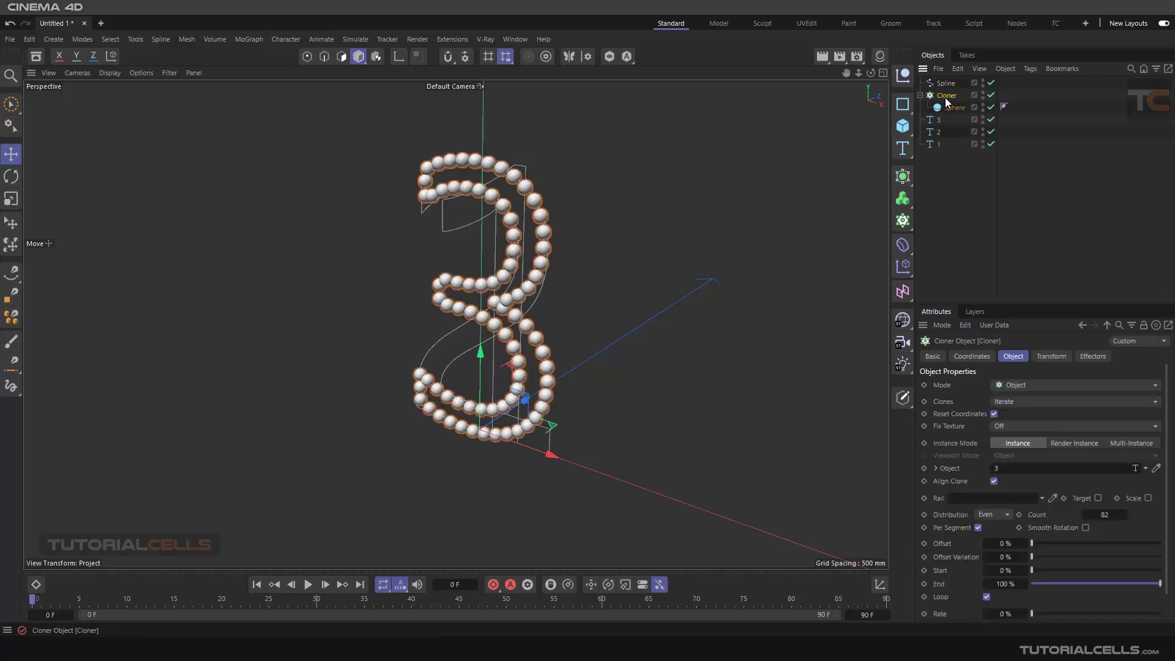
pyautogui.click(1090, 356)
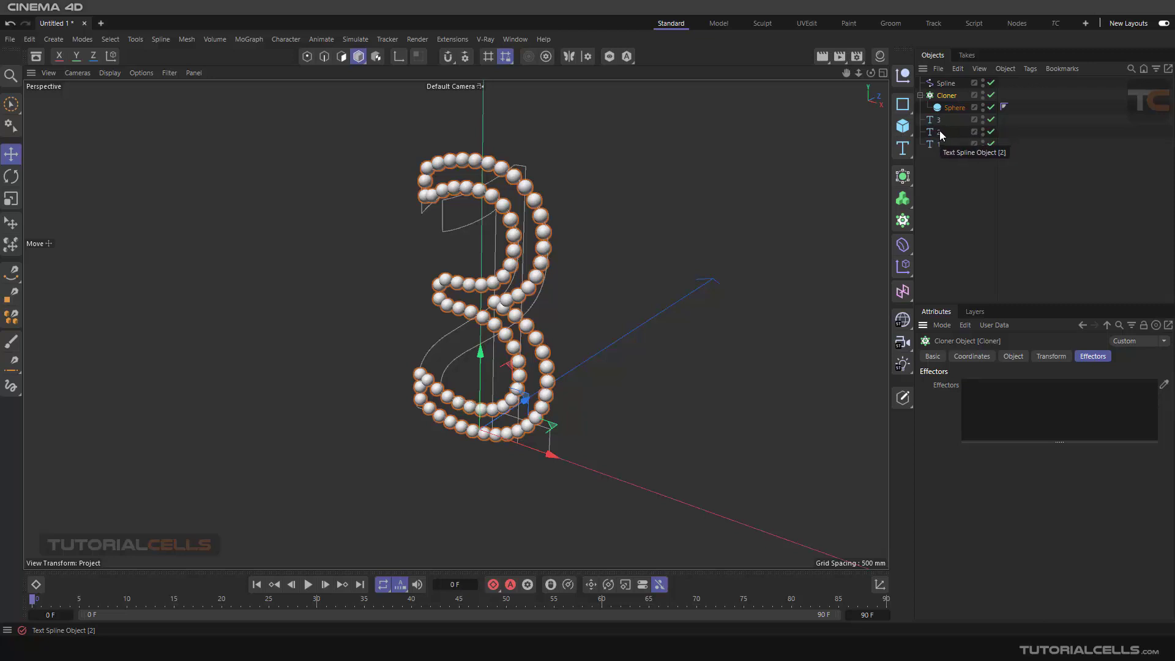
# Step: Duplicate the Spline effector and name the two effectors 3-2 and 2-1
pyautogui.click(946, 86)
pyautogui.hotkey('ctrl', 'c')
pyautogui.hotkey('ctrl', 'v')
pyautogui.doubleClick(947, 84)
pyautogui.write('3')
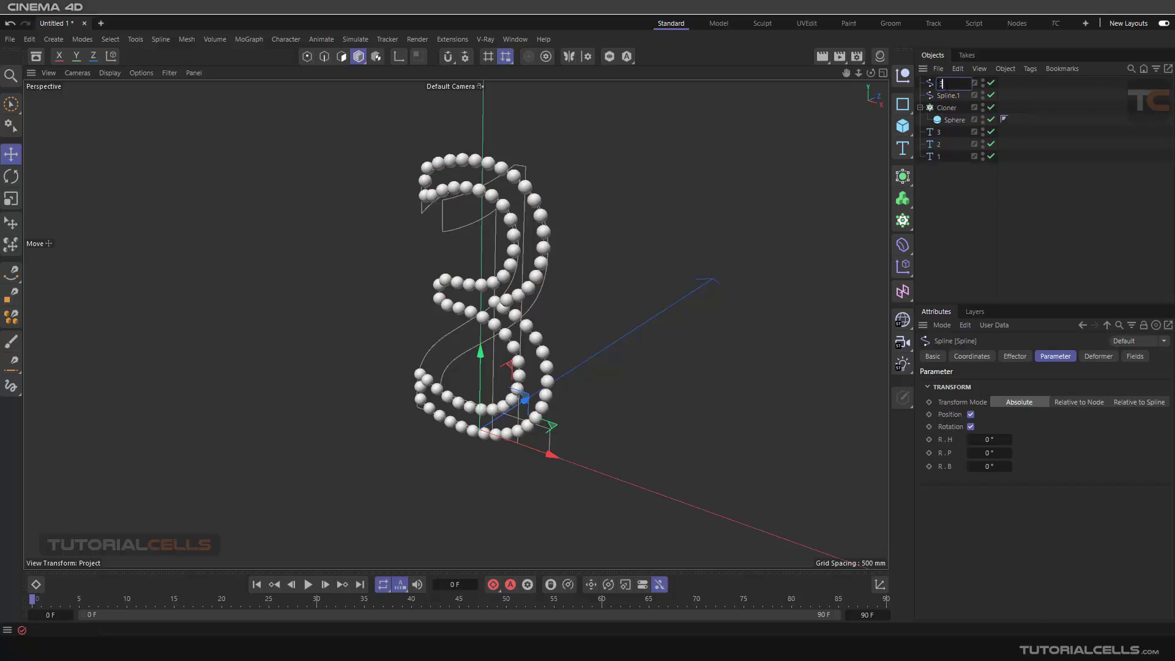
pyautogui.doubleClick(948, 96)
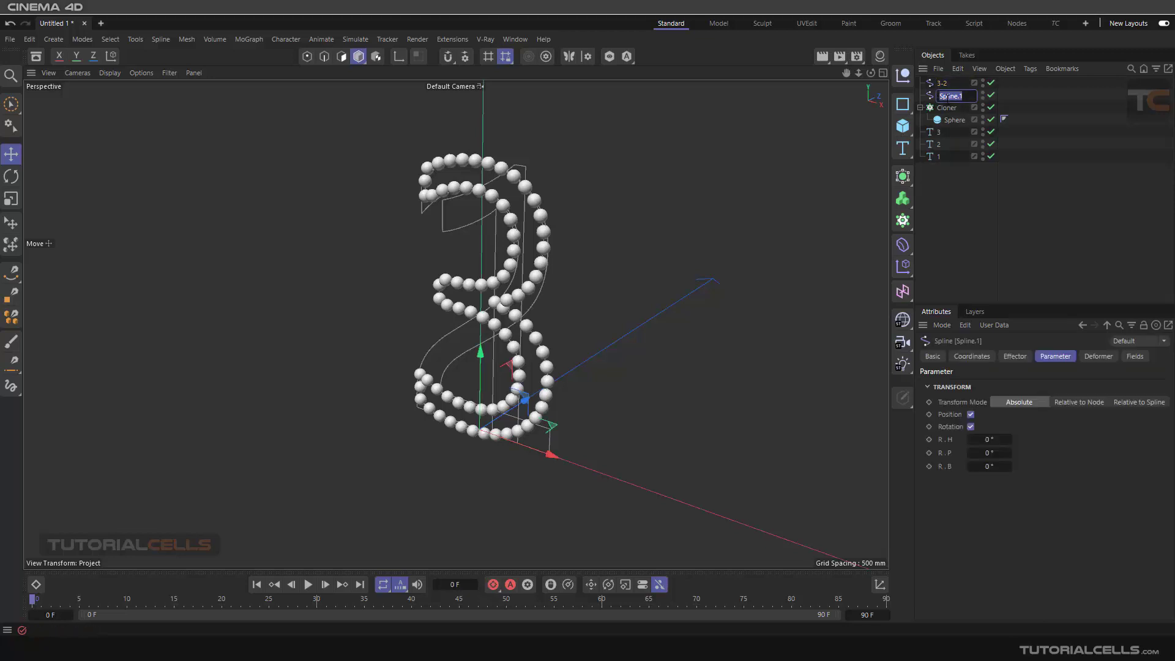
pyautogui.write('2-1')
pyautogui.click(939, 156)
# Step: Assign the Spline effectors 3-2 and 2-1 to the Cloner's effector list, in that order
pyautogui.click(946, 107)
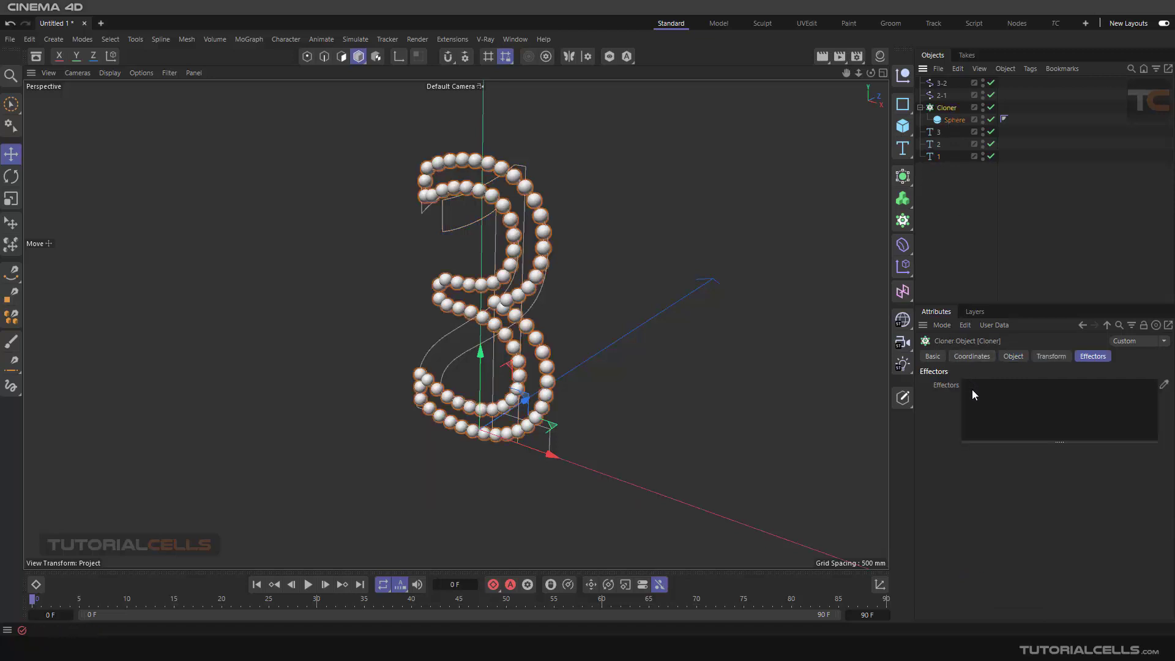
pyautogui.moveTo(941, 83); pyautogui.dragTo(981, 388)
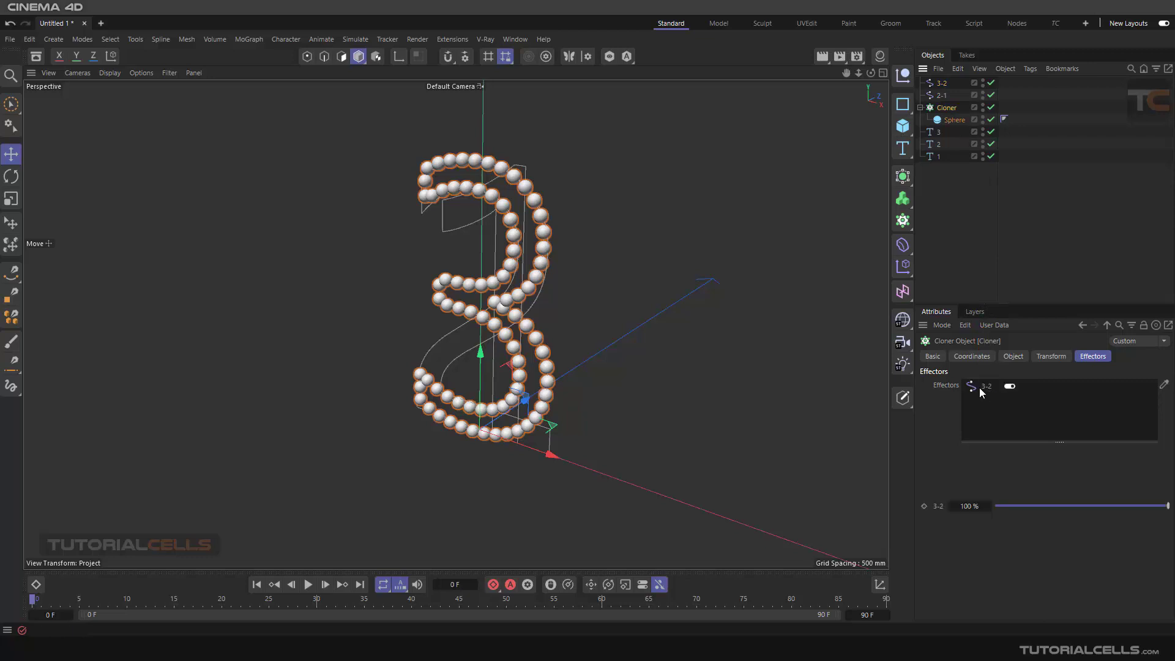
pyautogui.moveTo(938, 93); pyautogui.dragTo(1086, 381)
pyautogui.moveTo(1001, 397); pyautogui.dragTo(995, 391)
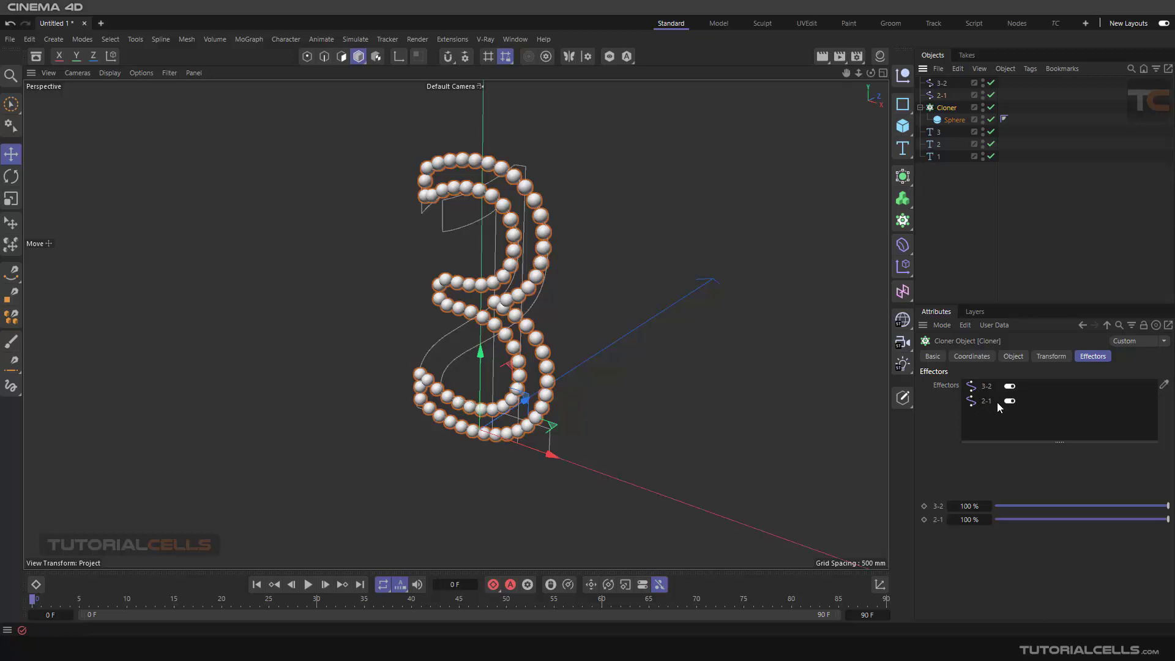
# Step: Assign the text spline 2 as the Spline of the 3-2 effector
pyautogui.click(942, 83)
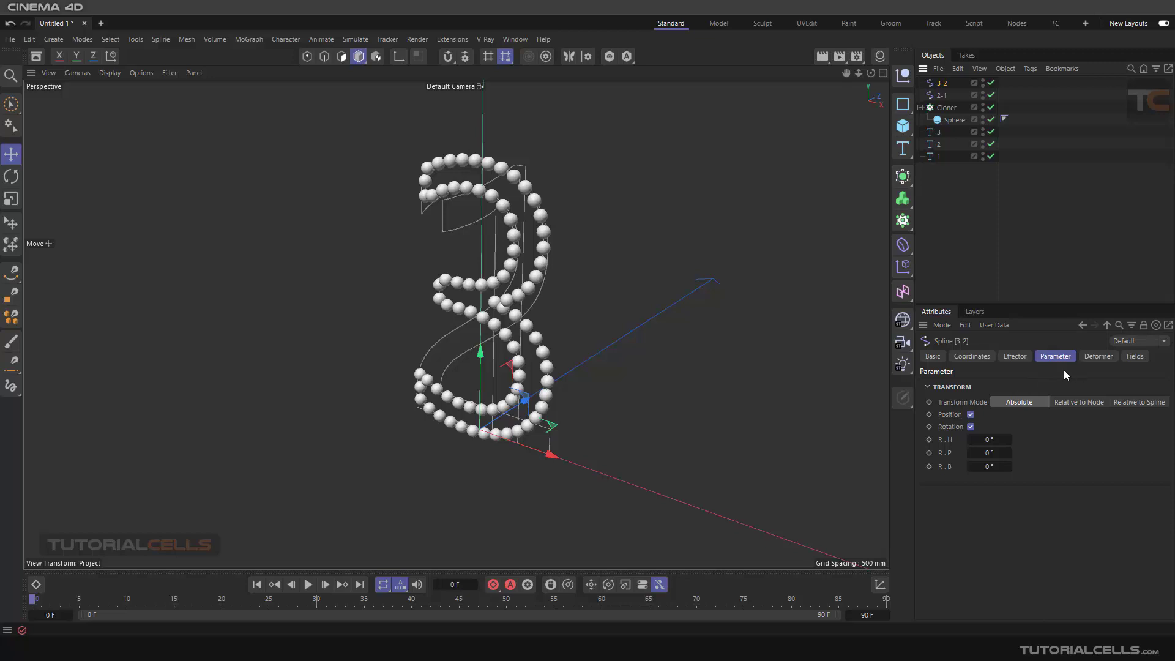
pyautogui.click(1024, 358)
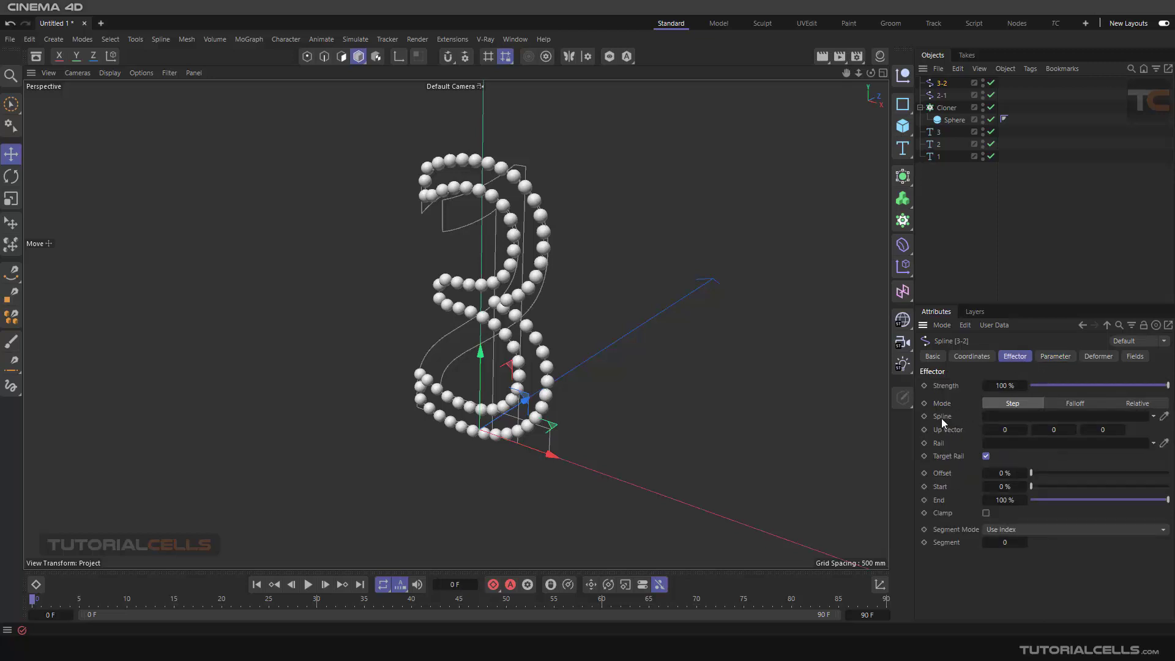
pyautogui.moveTo(936, 145); pyautogui.dragTo(1013, 415)
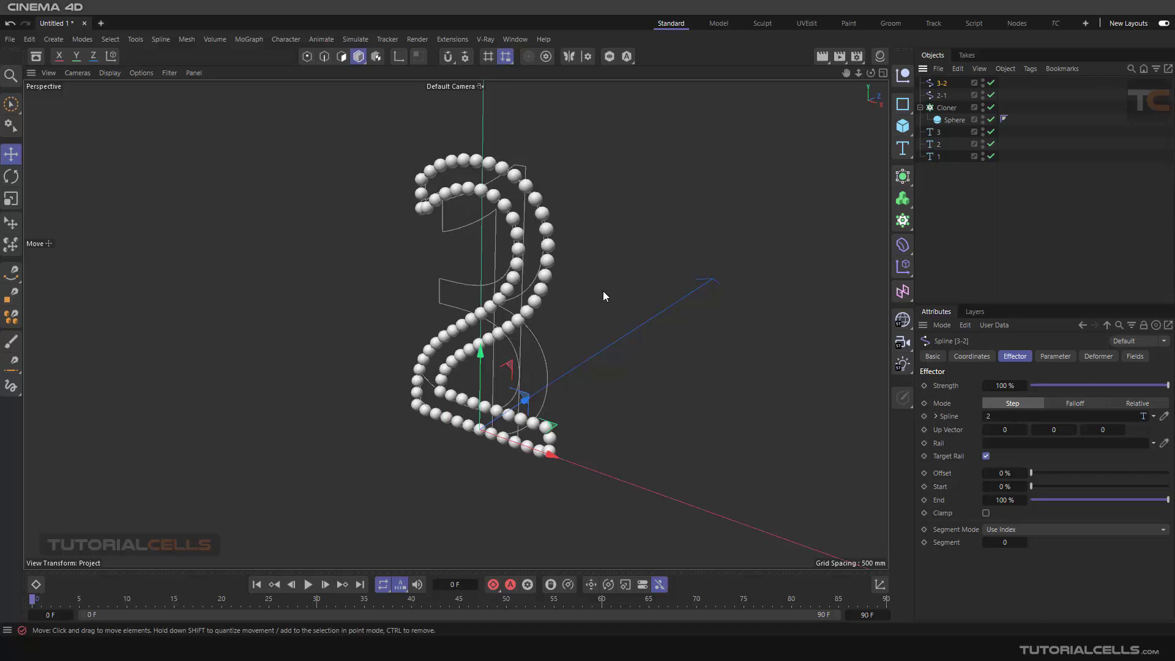
# Step: Keyframe the 3-2 effector's Strength at 0% on frame 0 and 100% on frame 10
pyautogui.moveTo(1167, 385); pyautogui.dragTo(1041, 387)
pyautogui.moveTo(1035, 386)
pyautogui.mouseDown()
pyautogui.moveTo(1169, 385)
pyautogui.moveTo(1014, 386)
pyautogui.mouseUp()
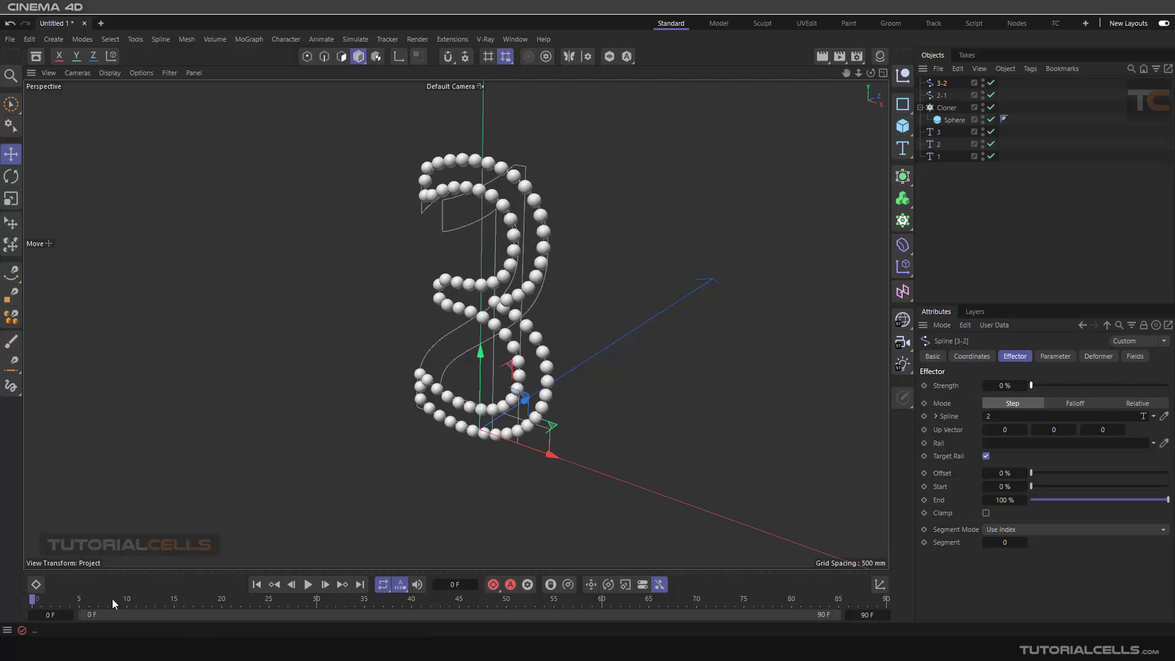
pyautogui.keyDown('ctrl'); pyautogui.click(924, 386); pyautogui.keyUp('ctrl')
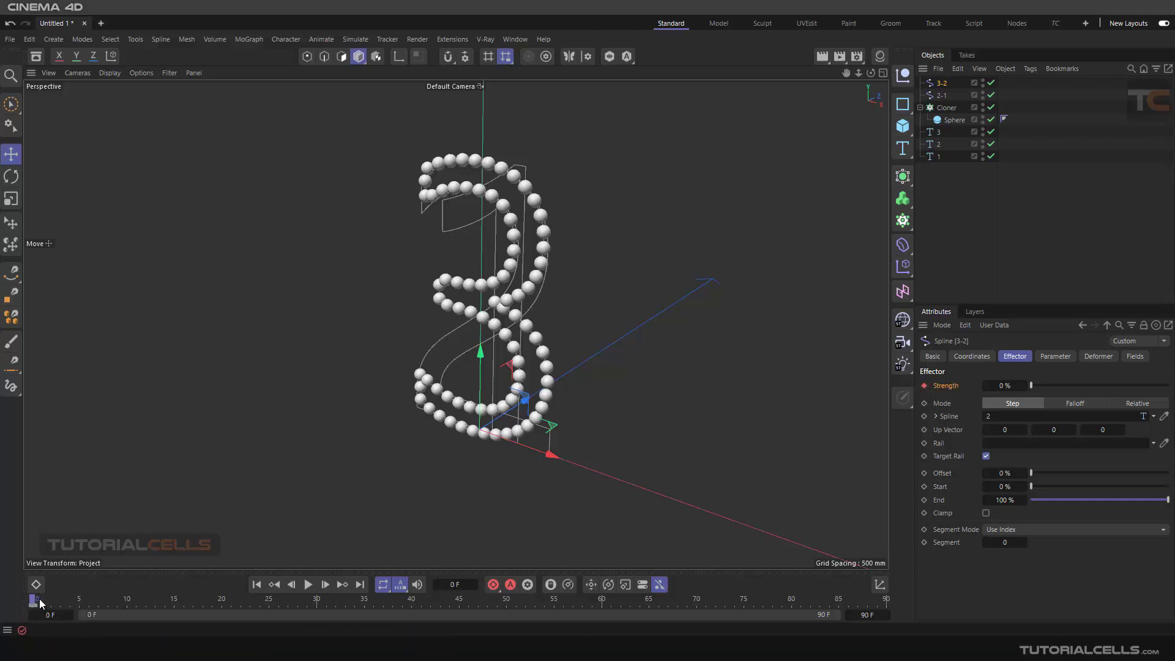
pyautogui.click(126, 599)
pyautogui.moveTo(1034, 385); pyautogui.dragTo(1168, 385)
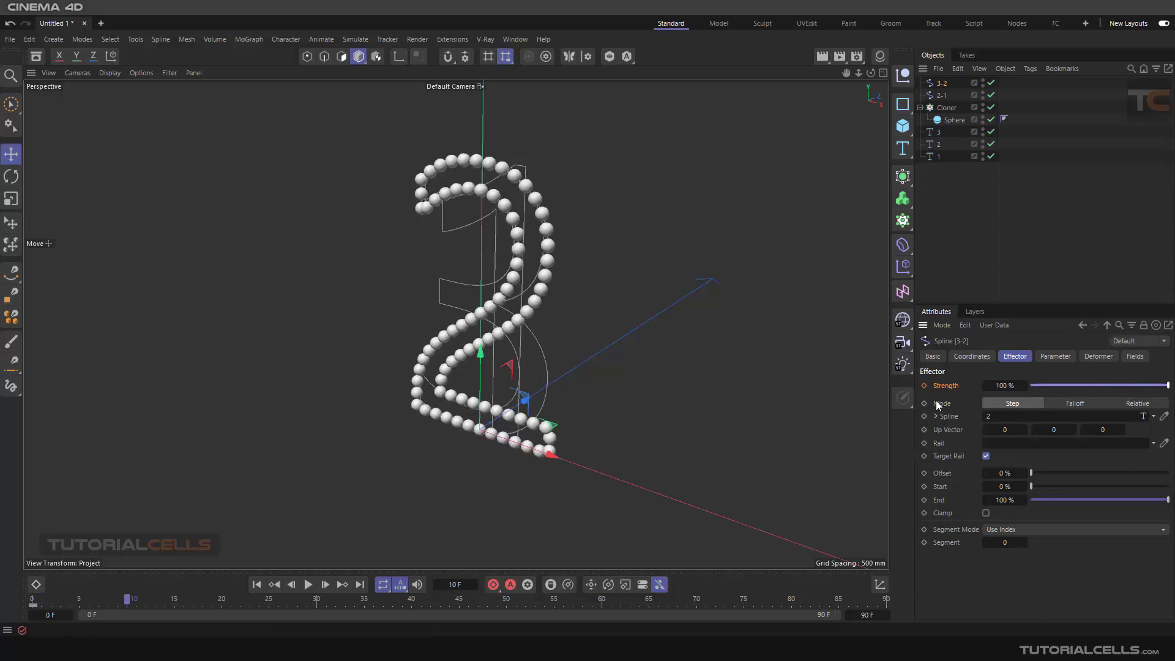
pyautogui.click(925, 387)
pyautogui.moveTo(127, 600)
pyautogui.mouseDown()
pyautogui.moveTo(34, 594)
pyautogui.moveTo(127, 587)
pyautogui.mouseUp()
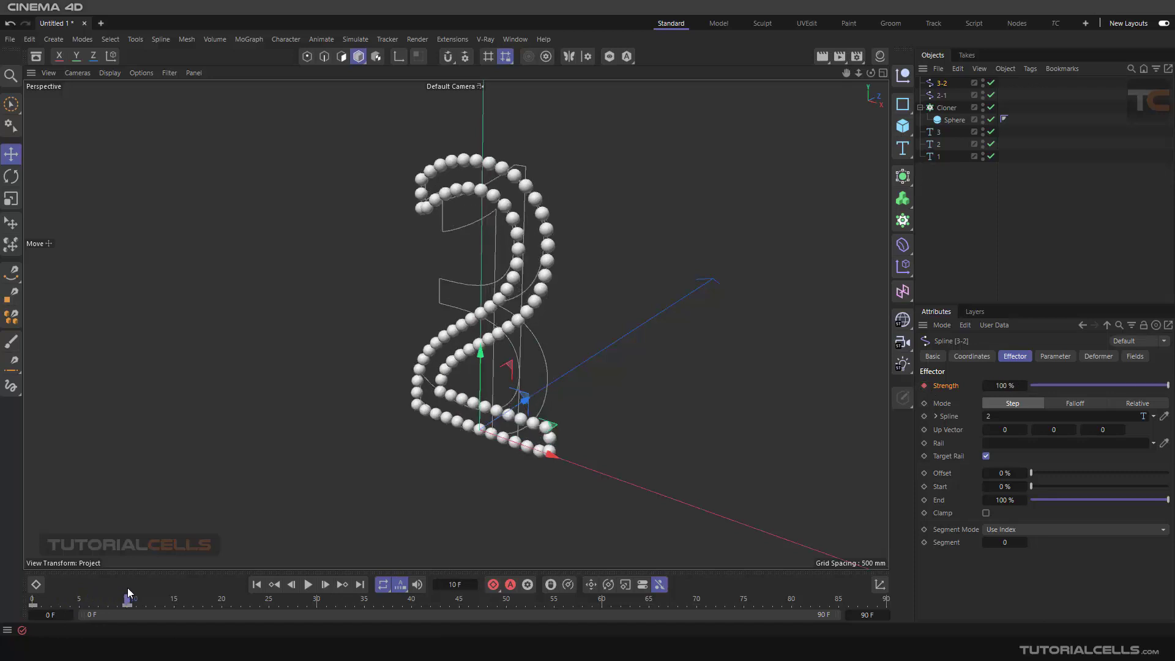
# Step: Assign the text spline 1 as the Spline of the 2-1 effector
pyautogui.click(945, 109)
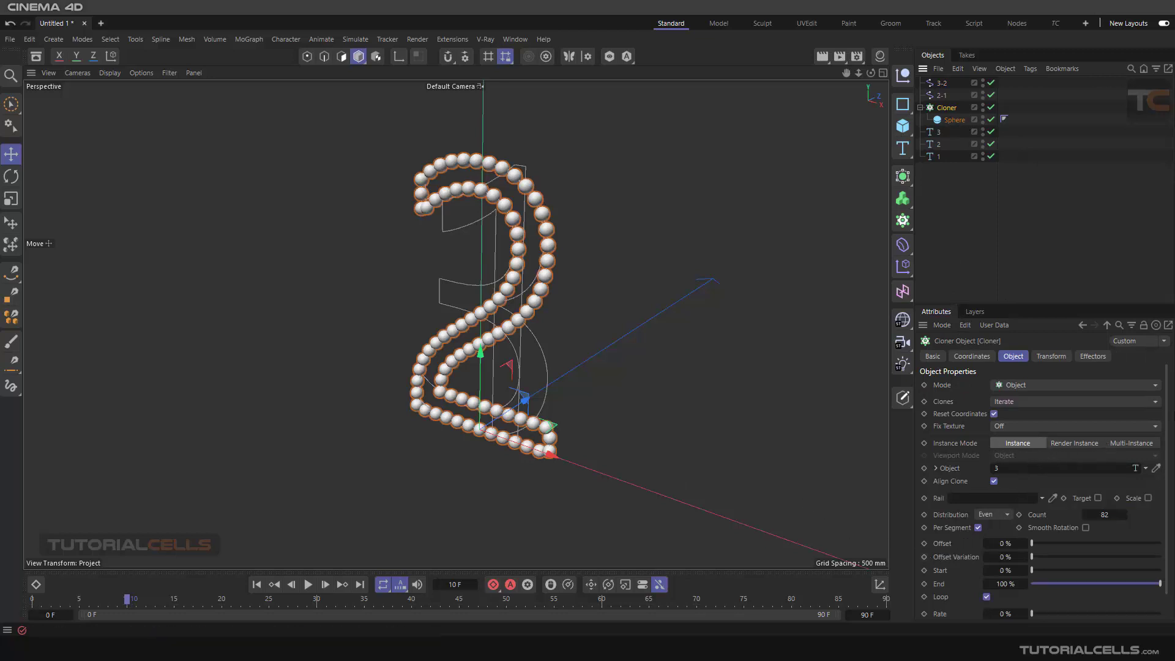
pyautogui.click(942, 95)
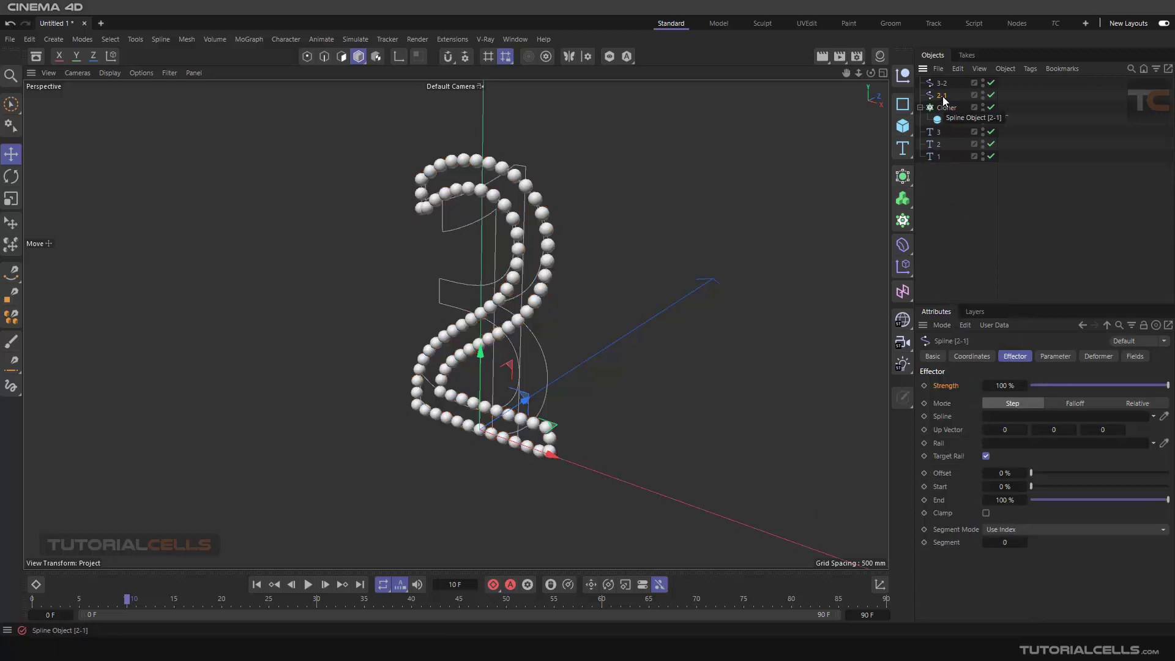
pyautogui.moveTo(986, 364); pyautogui.dragTo(995, 415)
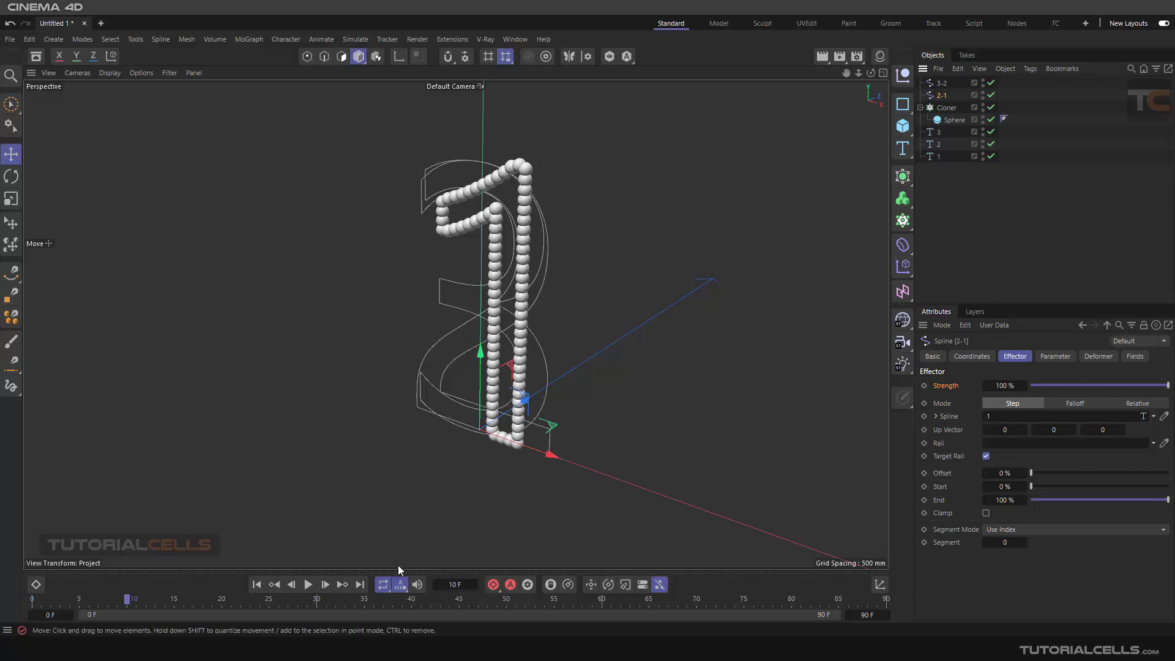
# Step: Scrub the timeline between frames 8 and 12 to check the 3-2 effector's Strength animation
pyautogui.moveTo(128, 598)
pyautogui.mouseDown()
pyautogui.moveTo(30, 601)
pyautogui.moveTo(108, 600)
pyautogui.mouseUp()
pyautogui.click(945, 86)
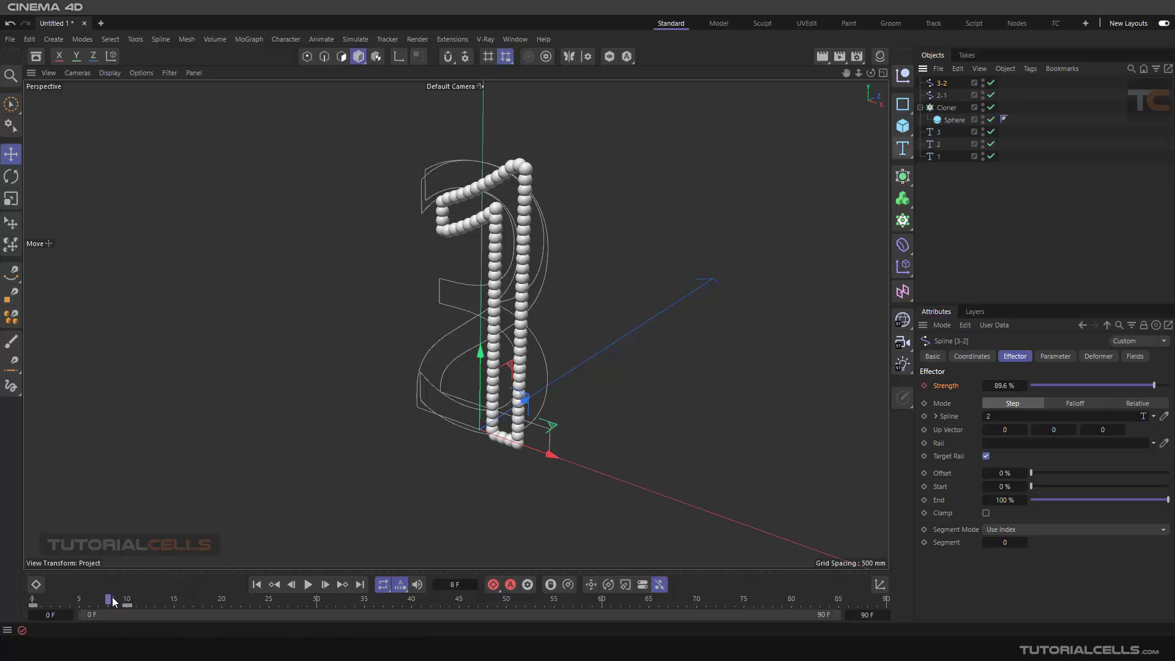
pyautogui.moveTo(109, 600); pyautogui.dragTo(128, 601)
pyautogui.moveTo(127, 597)
pyautogui.mouseDown()
pyautogui.moveTo(208, 590)
pyautogui.moveTo(131, 593)
pyautogui.mouseUp()
pyautogui.moveTo(130, 590)
pyautogui.mouseDown()
pyautogui.moveTo(42, 591)
pyautogui.moveTo(141, 593)
pyautogui.mouseUp()
# Step: Keyframe the 2-1 effector's Strength at 0% on frame 19 and 100% on frame 30
pyautogui.click(943, 94)
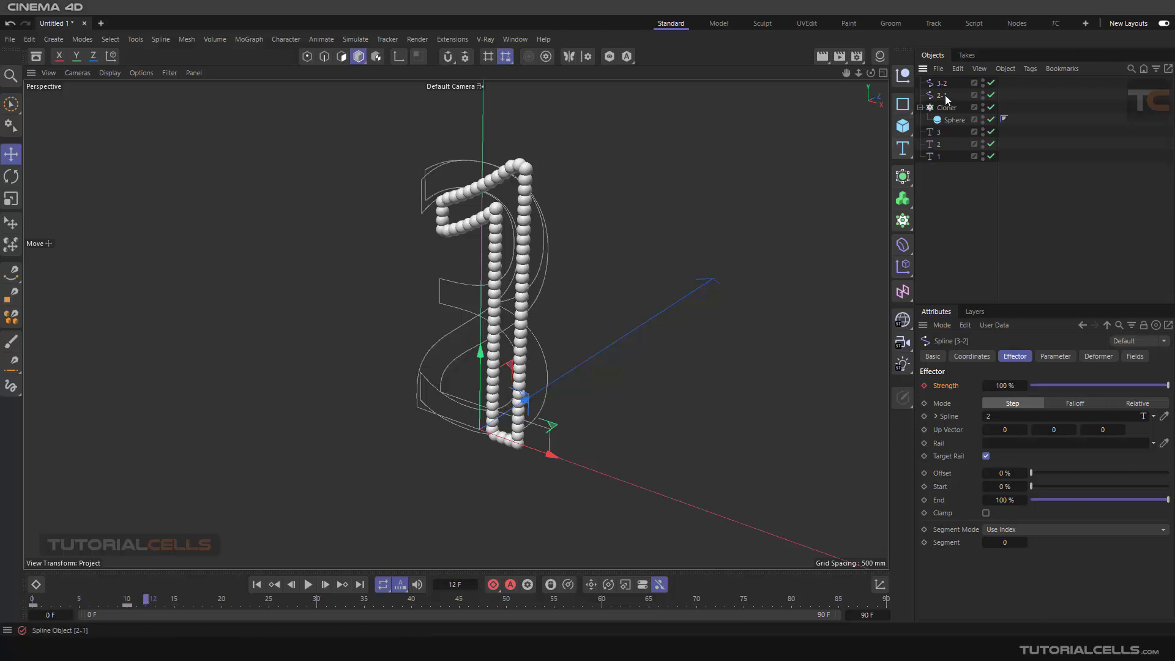
pyautogui.moveTo(1168, 386); pyautogui.dragTo(1032, 385)
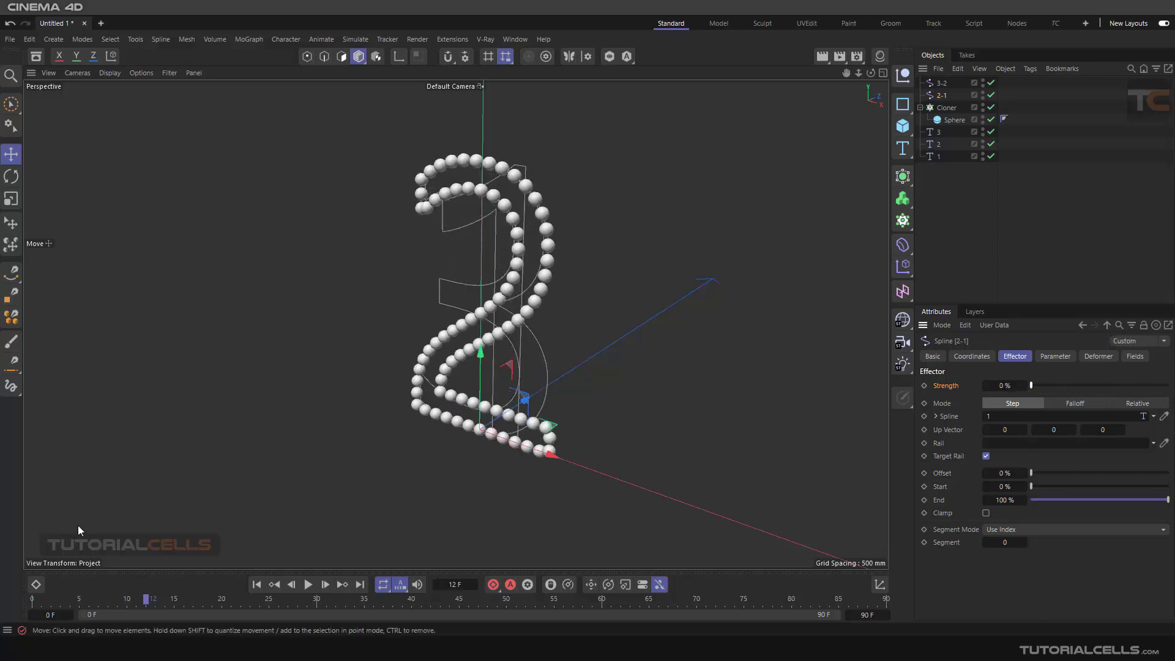
pyautogui.click(118, 600)
pyautogui.moveTo(118, 600); pyautogui.dragTo(212, 599)
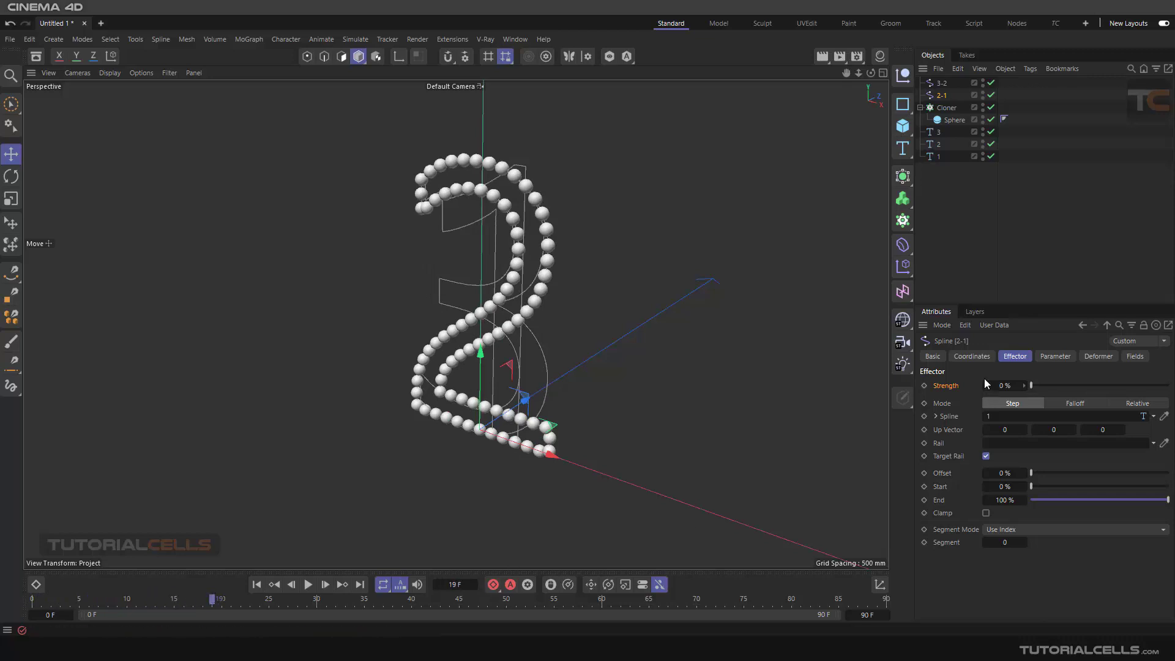
pyautogui.click(925, 386)
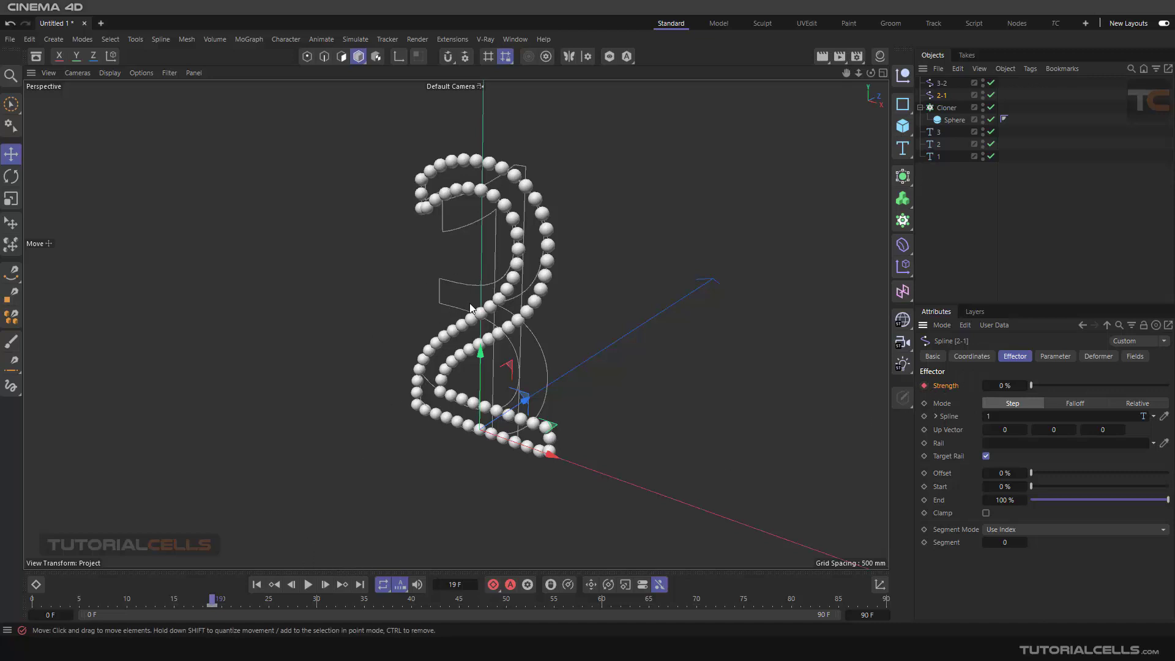
pyautogui.moveTo(217, 601); pyautogui.dragTo(317, 602)
pyautogui.moveTo(1034, 384); pyautogui.dragTo(1167, 384)
pyautogui.click(924, 387)
# Step: Scrub through the first 30 frames to review the Strength keyframes of the 3-2 and 2-1 effectors
pyautogui.click(941, 84)
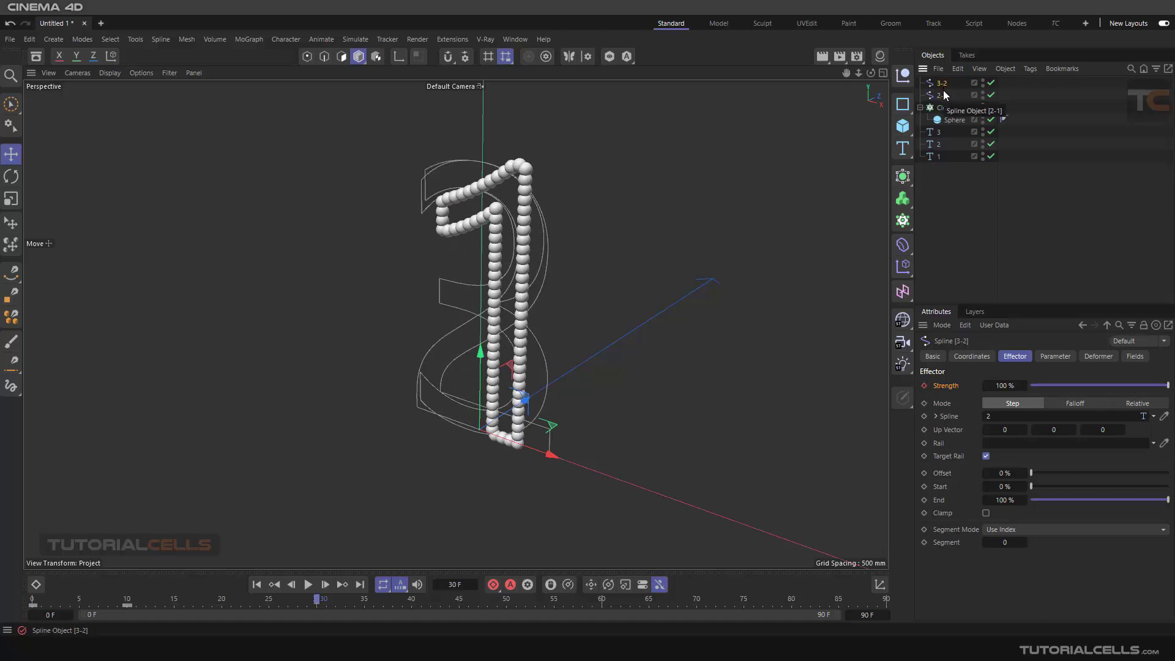
pyautogui.keyDown('ctrl'); pyautogui.click(942, 94); pyautogui.keyUp('ctrl')
pyautogui.moveTo(312, 604)
pyautogui.mouseDown()
pyautogui.moveTo(156, 603)
pyautogui.moveTo(91, 619)
pyautogui.moveTo(109, 606)
pyautogui.mouseUp()
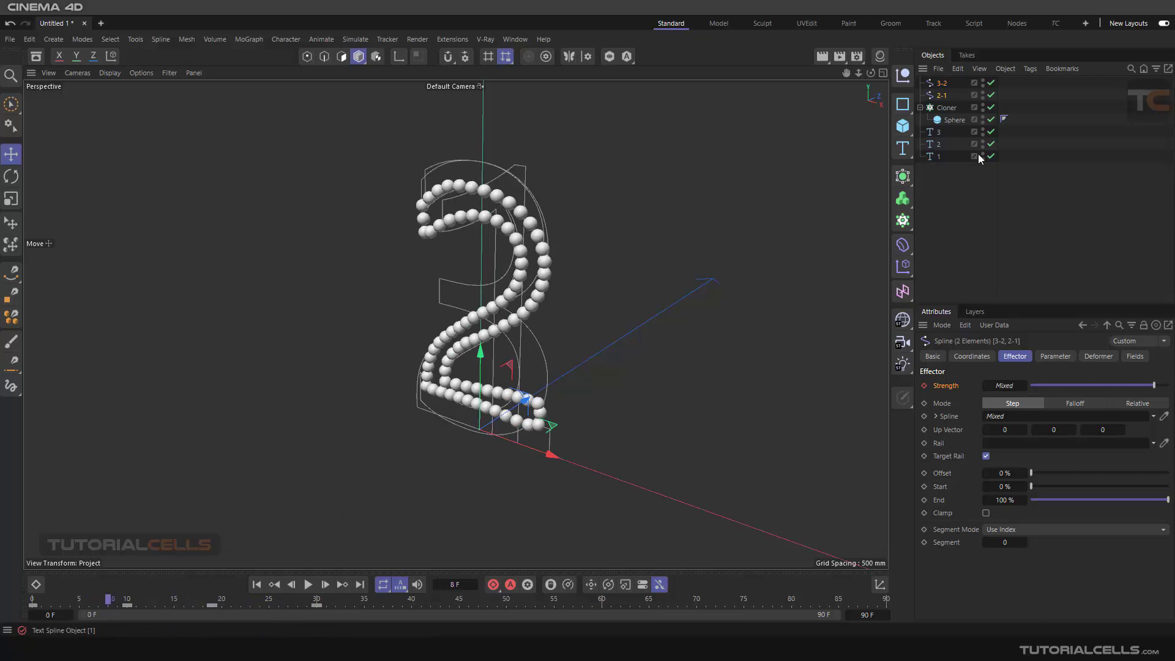
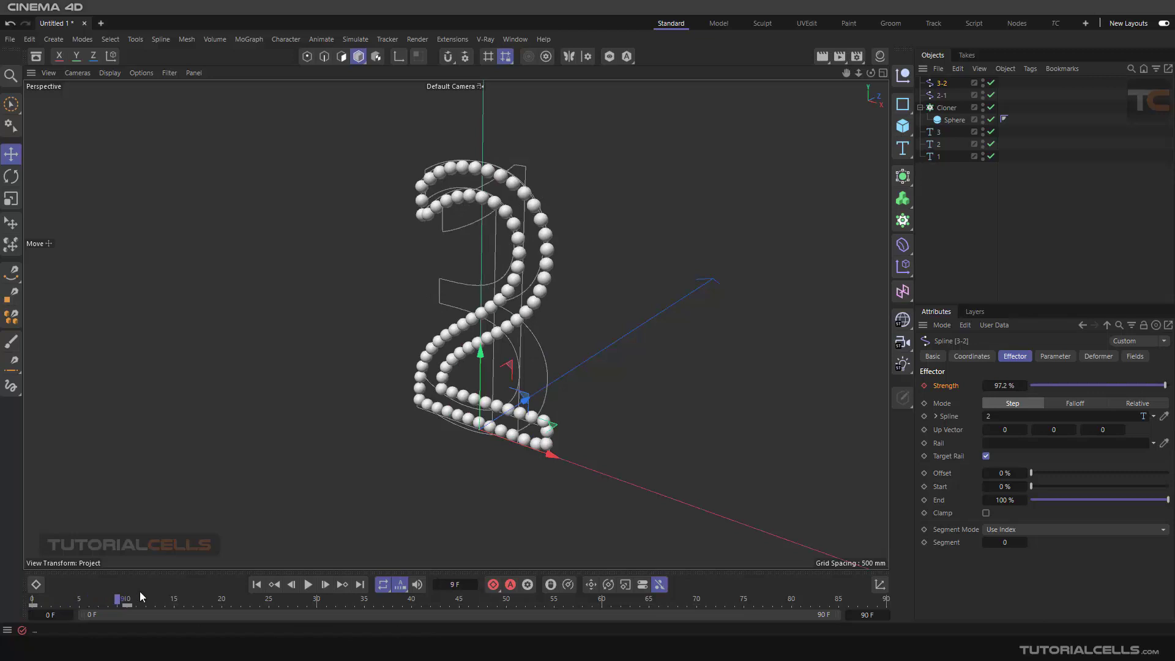
pyautogui.moveTo(123, 601); pyautogui.dragTo(79, 601)
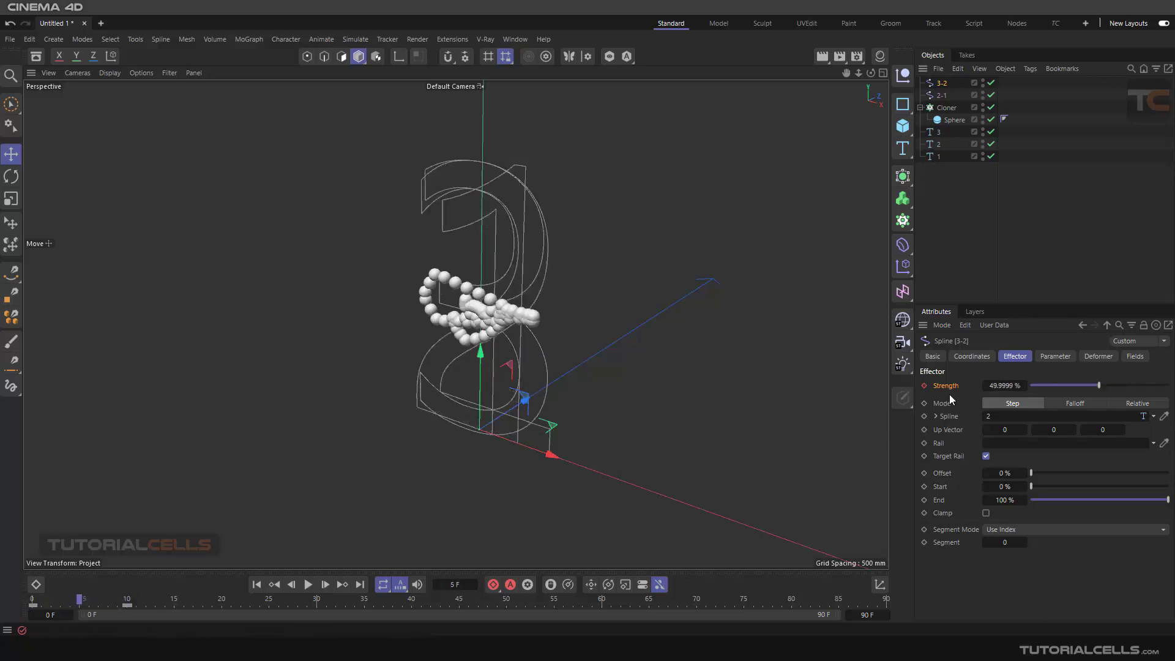
pyautogui.moveTo(84, 599); pyautogui.dragTo(127, 599)
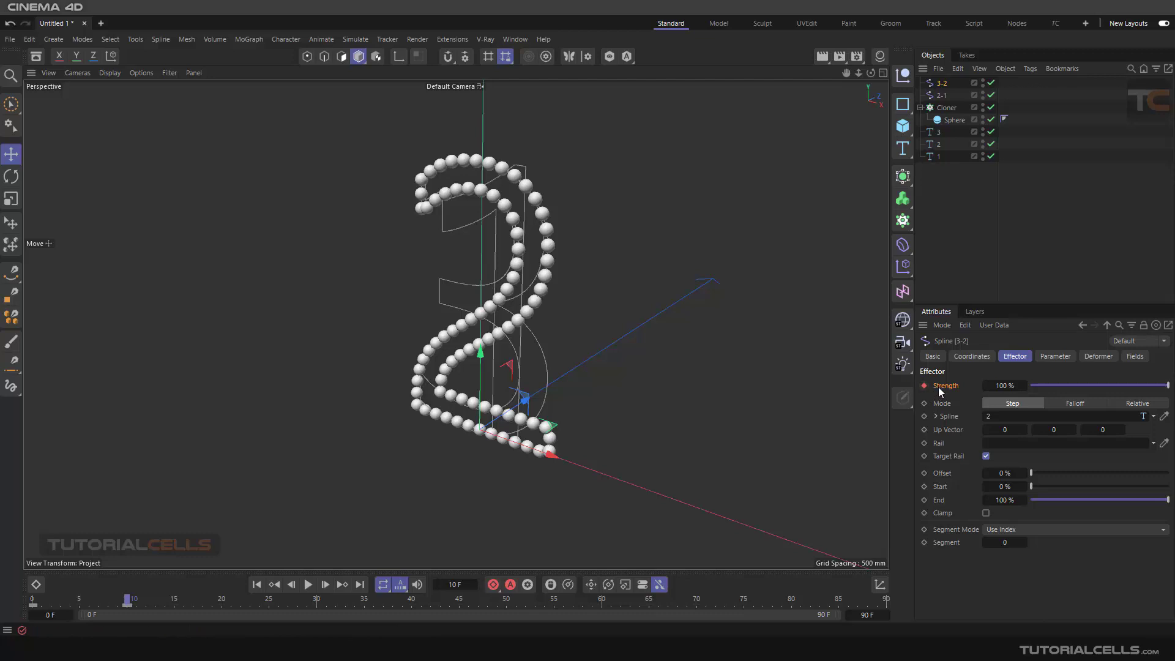
pyautogui.click(941, 95)
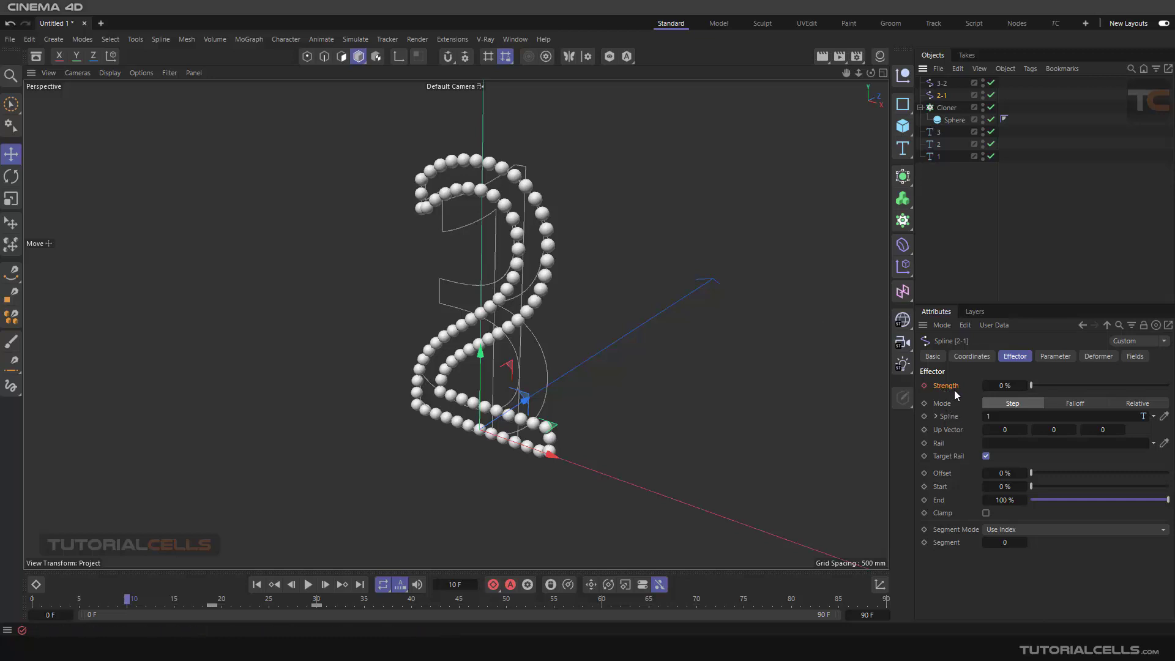
pyautogui.moveTo(129, 600); pyautogui.dragTo(140, 600)
pyautogui.moveTo(214, 600); pyautogui.dragTo(321, 589)
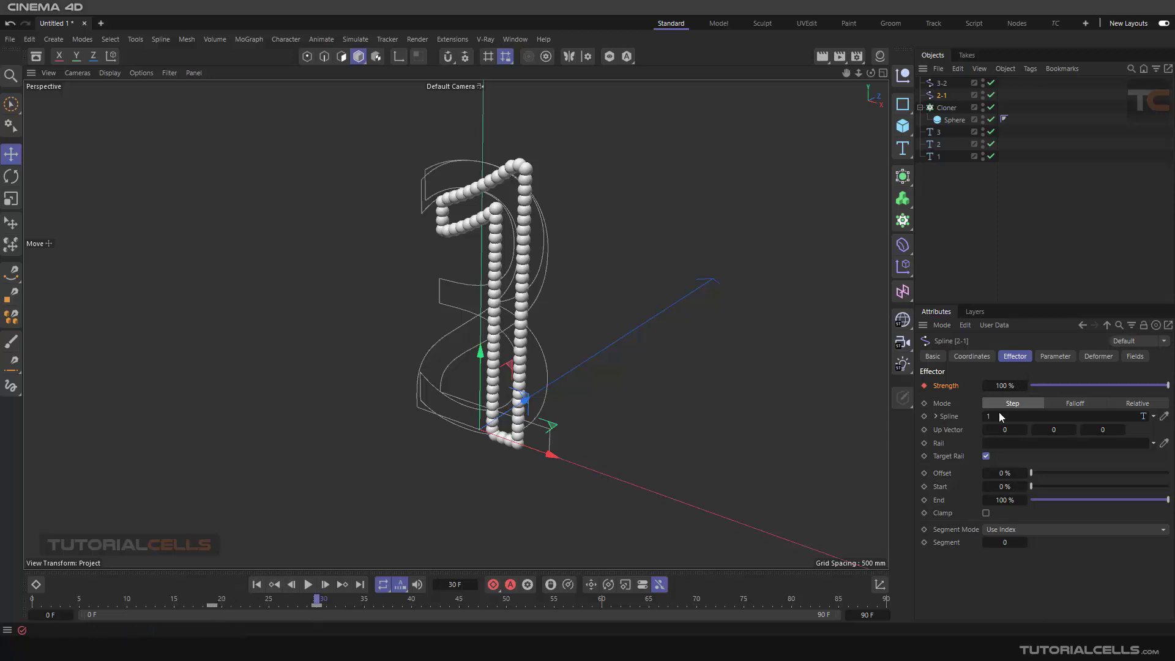
# Step: Play the countdown animation from the first frame, stop it, and return to the start
pyautogui.click(257, 585)
pyautogui.click(309, 585)
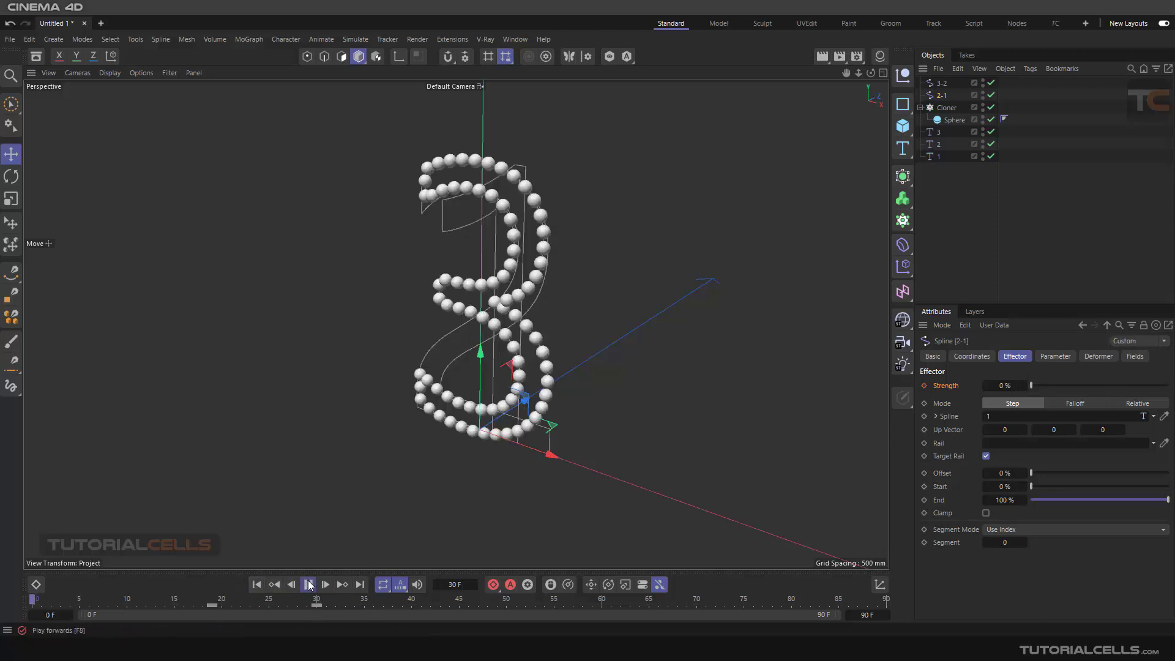
pyautogui.click(309, 584)
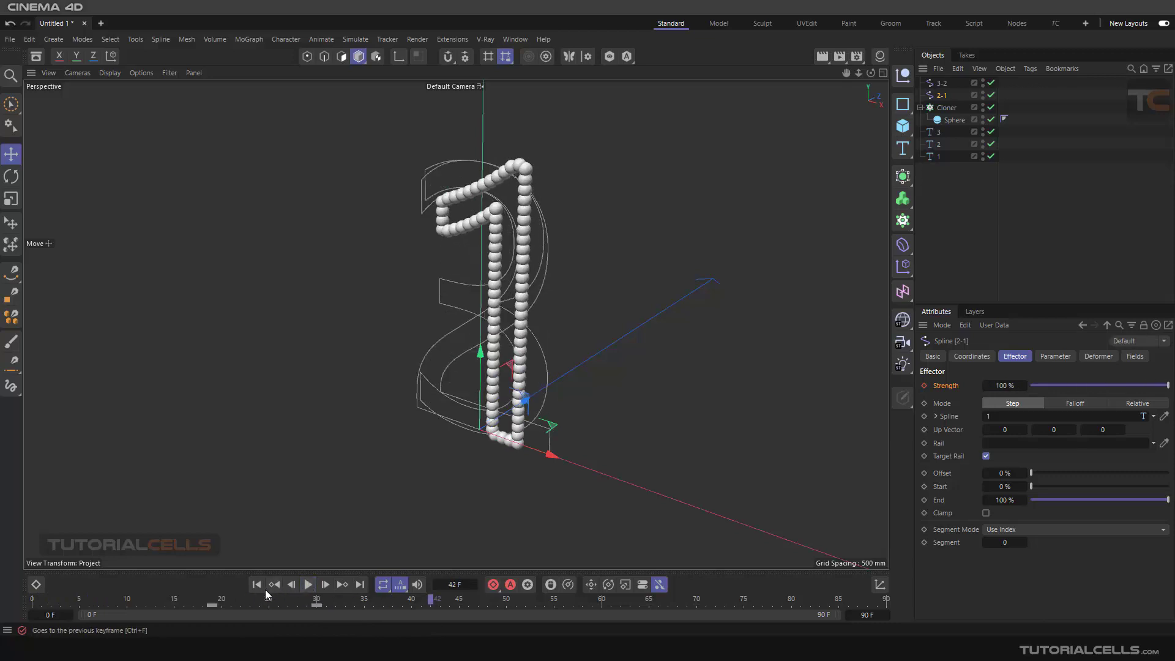
pyautogui.click(258, 585)
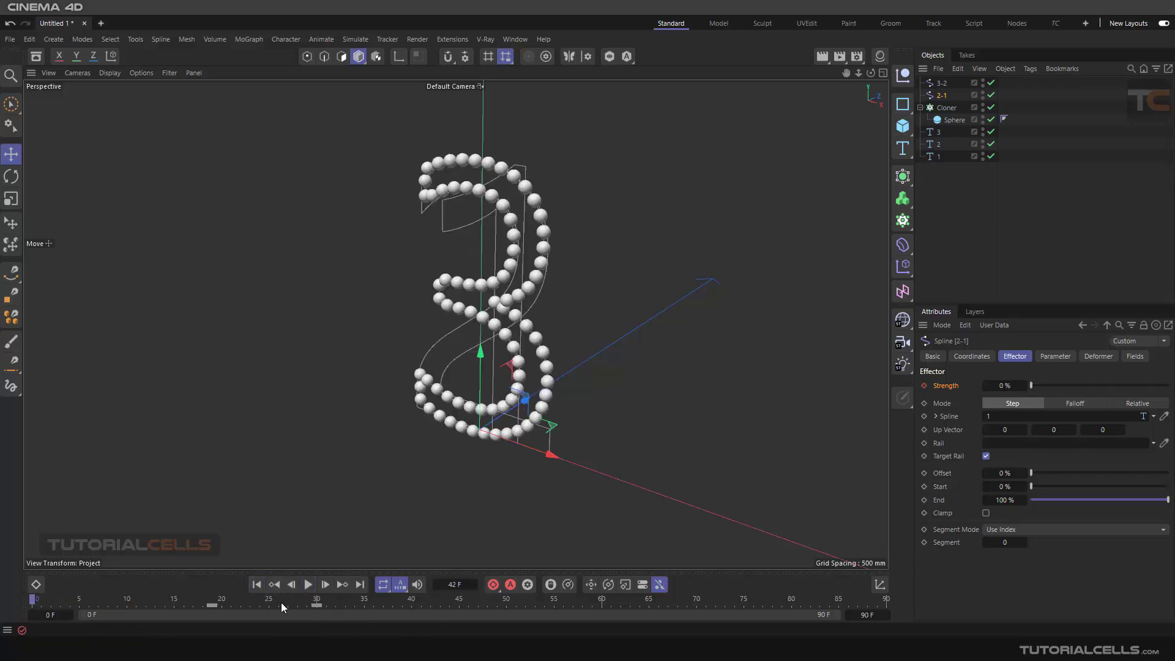
# Step: Open an enlarged Dope Sheet and set all Strength keys of both Spline effectors to Step interpolation
pyautogui.click(42, 585)
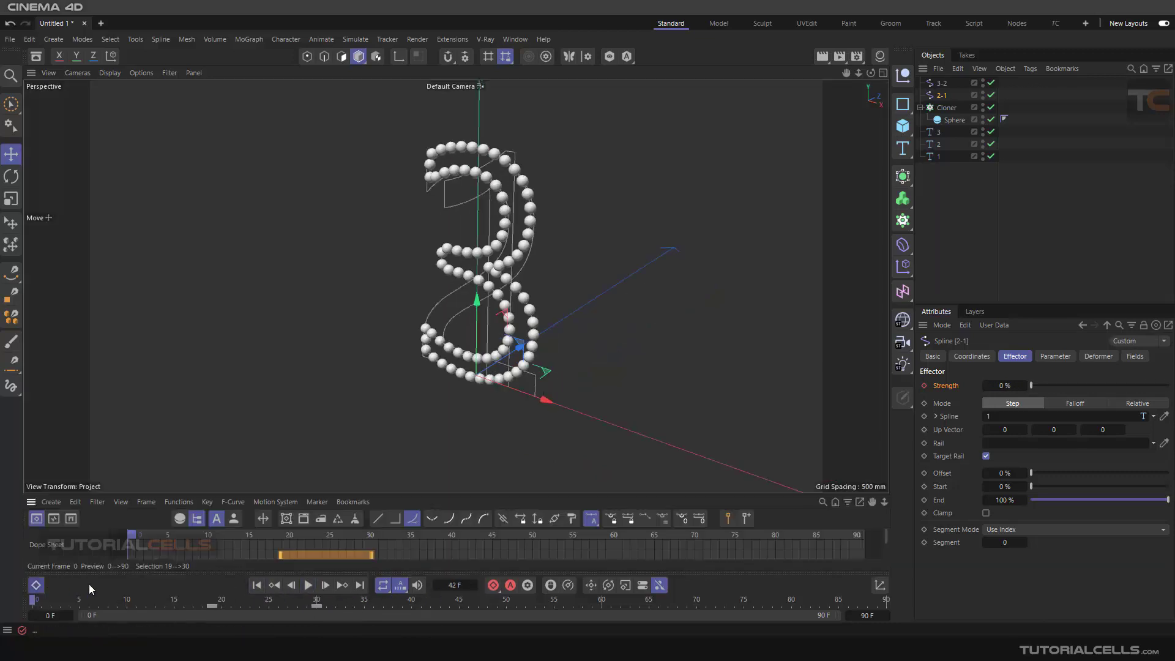
pyautogui.moveTo(327, 493); pyautogui.dragTo(346, 384)
pyautogui.moveTo(411, 434); pyautogui.dragTo(132, 440)
pyautogui.moveTo(405, 532); pyautogui.dragTo(125, 446)
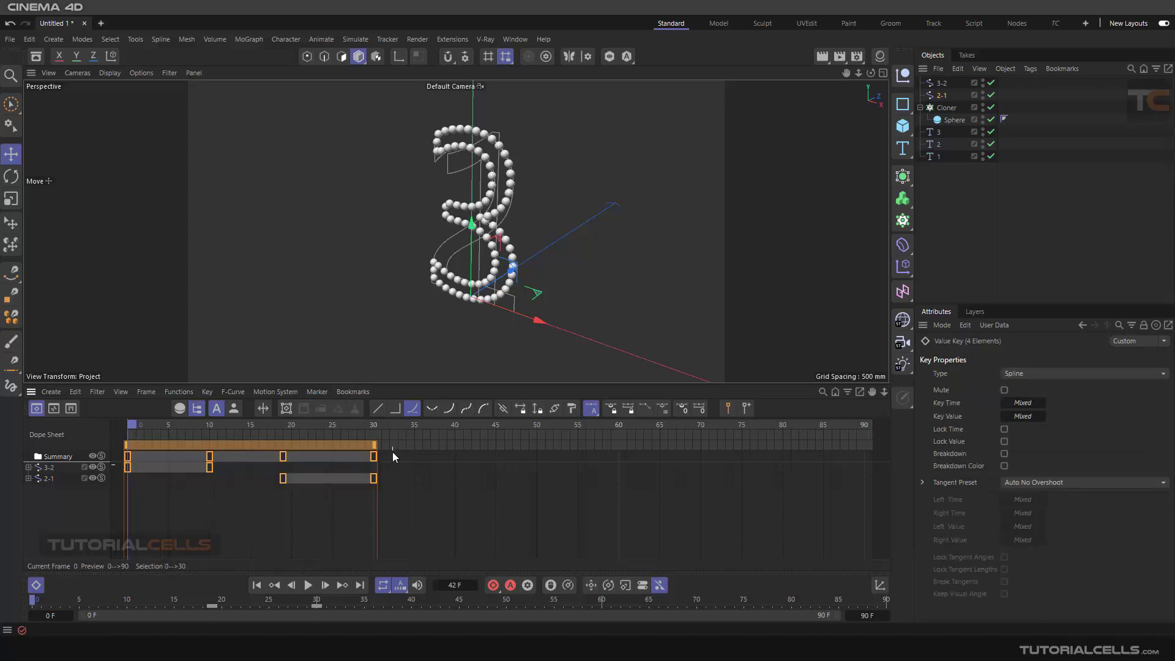
pyautogui.click(395, 407)
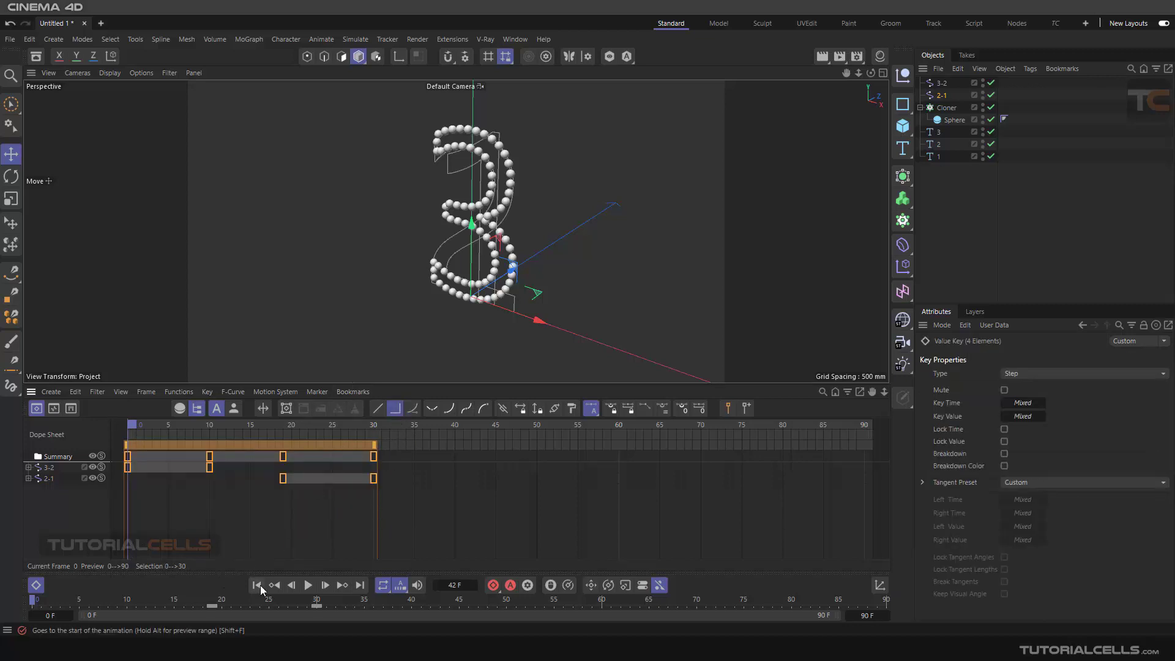
# Step: Play the stepped animation, return to frame 0, and close the Dope Sheet
pyautogui.click(308, 585)
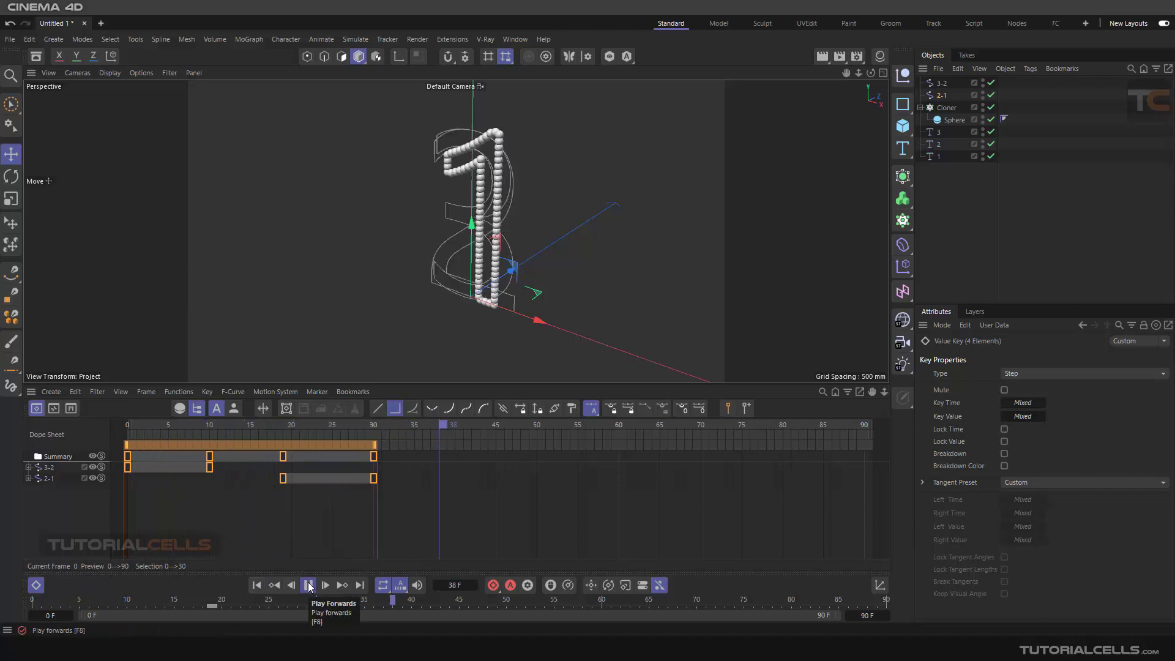
pyautogui.click(255, 584)
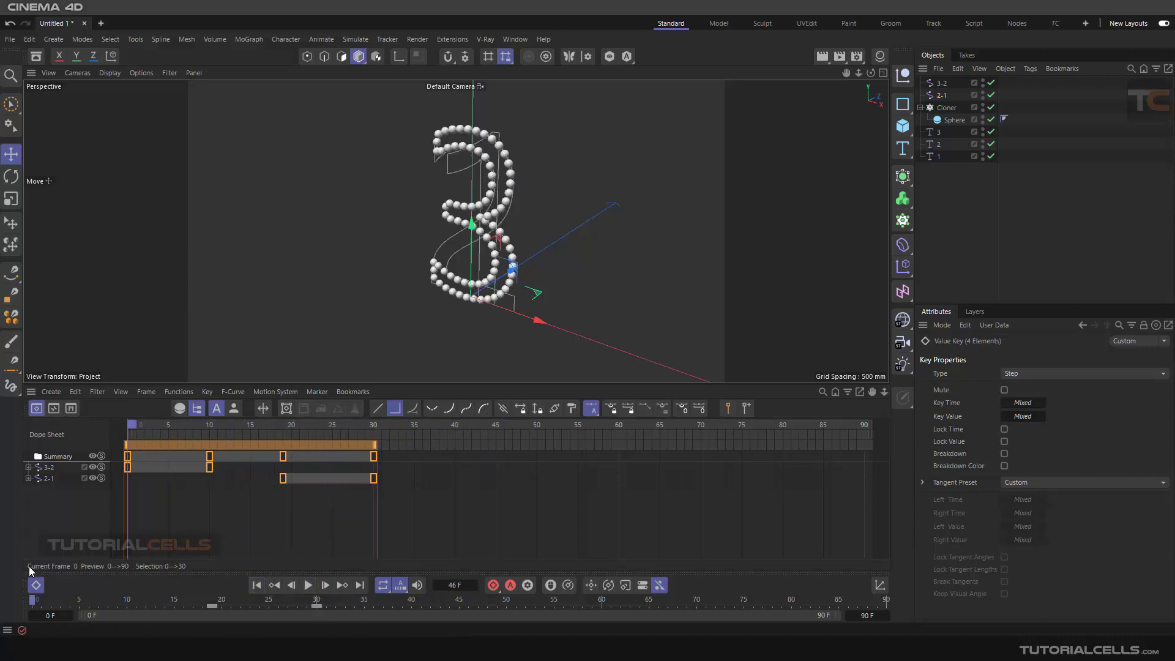
pyautogui.hotkey('shift', 'F3')
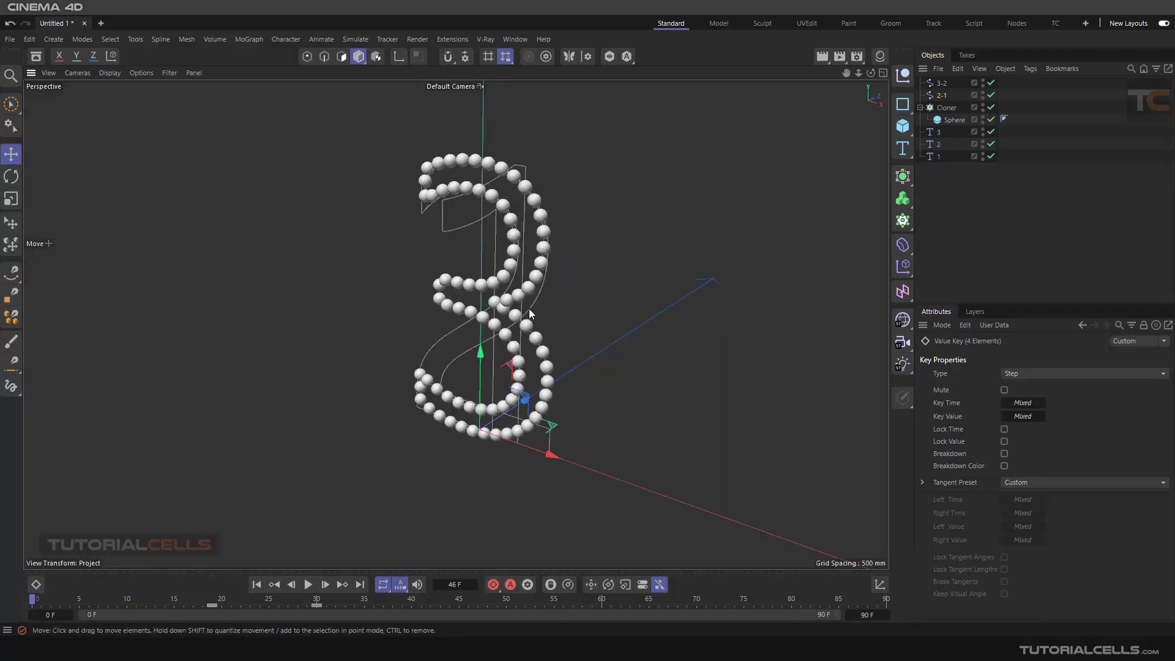
# Step: Add a Delay effector to the Cloner
pyautogui.keyDown('alt'); pyautogui.moveTo(551, 343); pyautogui.dragTo(721, 253); pyautogui.keyUp('alt')
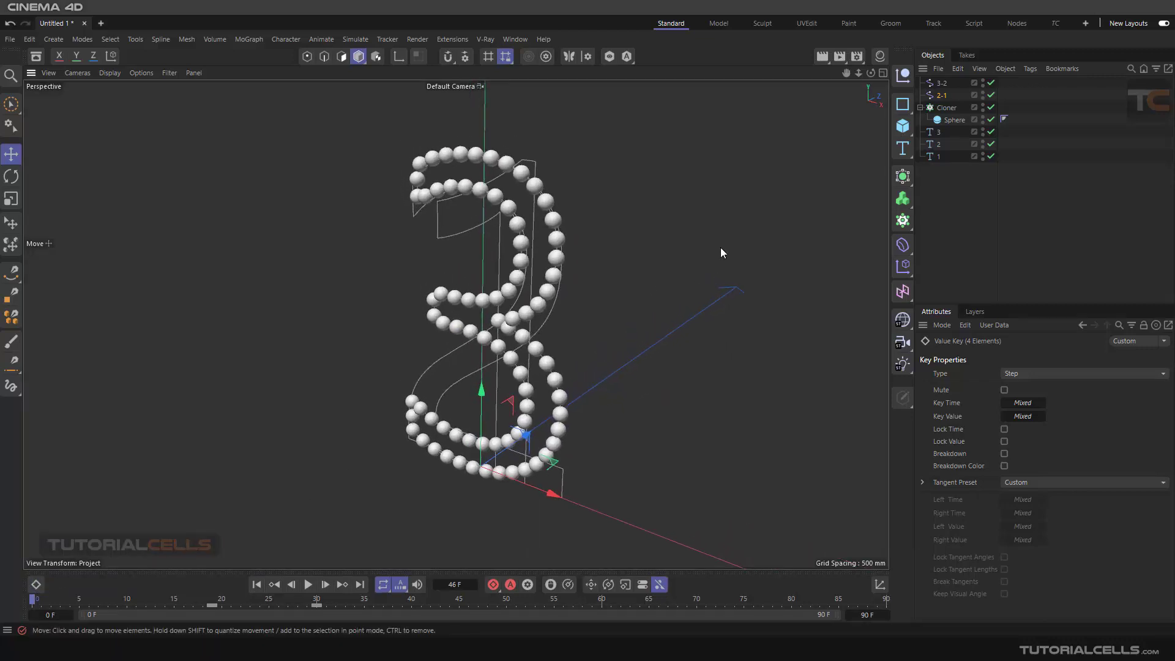
pyautogui.click(946, 107)
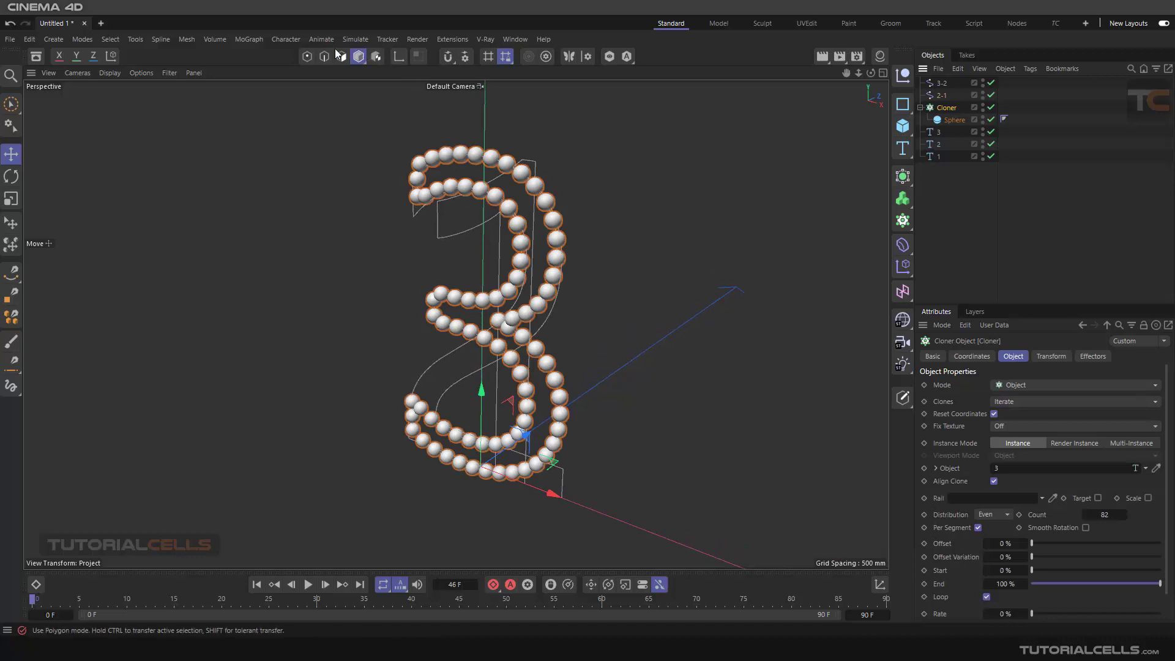
pyautogui.click(254, 38)
pyautogui.moveTo(255, 64)
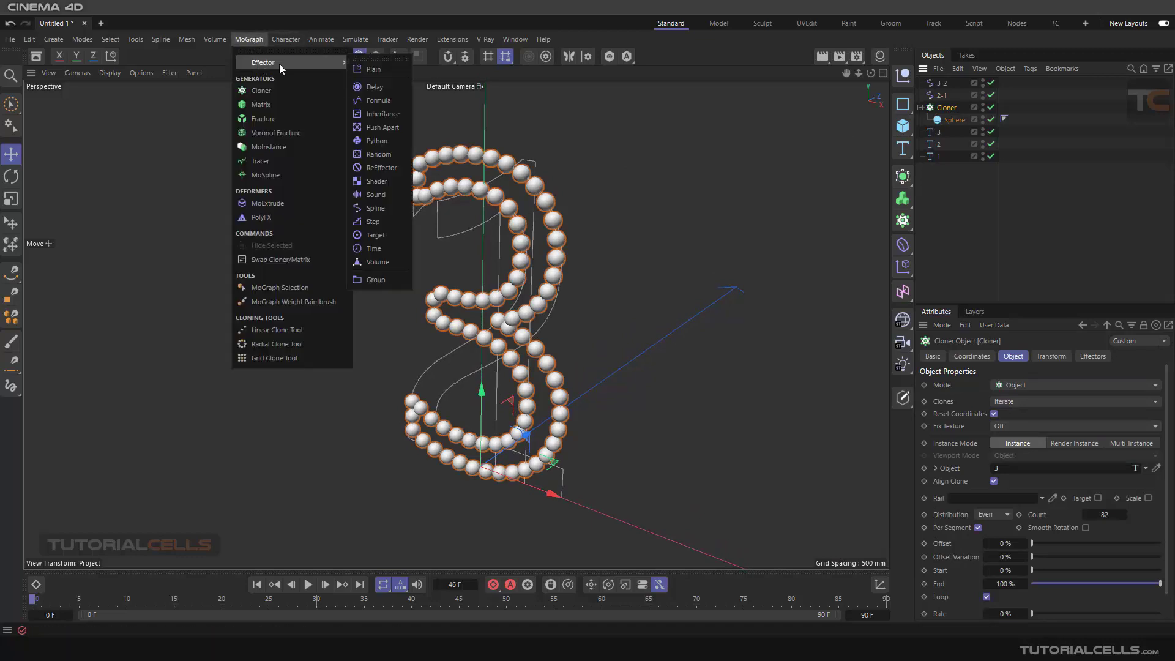
pyautogui.click(380, 90)
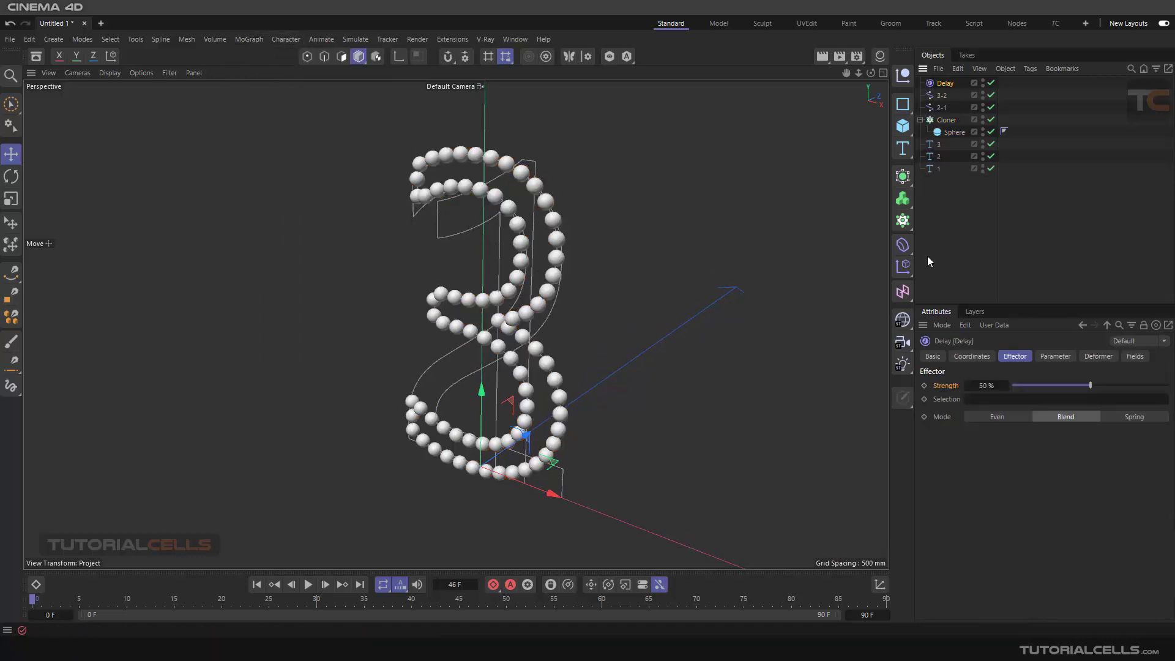
# Step: Set the Delay effector's strength to 76% with Spring mode, and preview the animation
pyautogui.moveTo(1087, 388); pyautogui.dragTo(1132, 388)
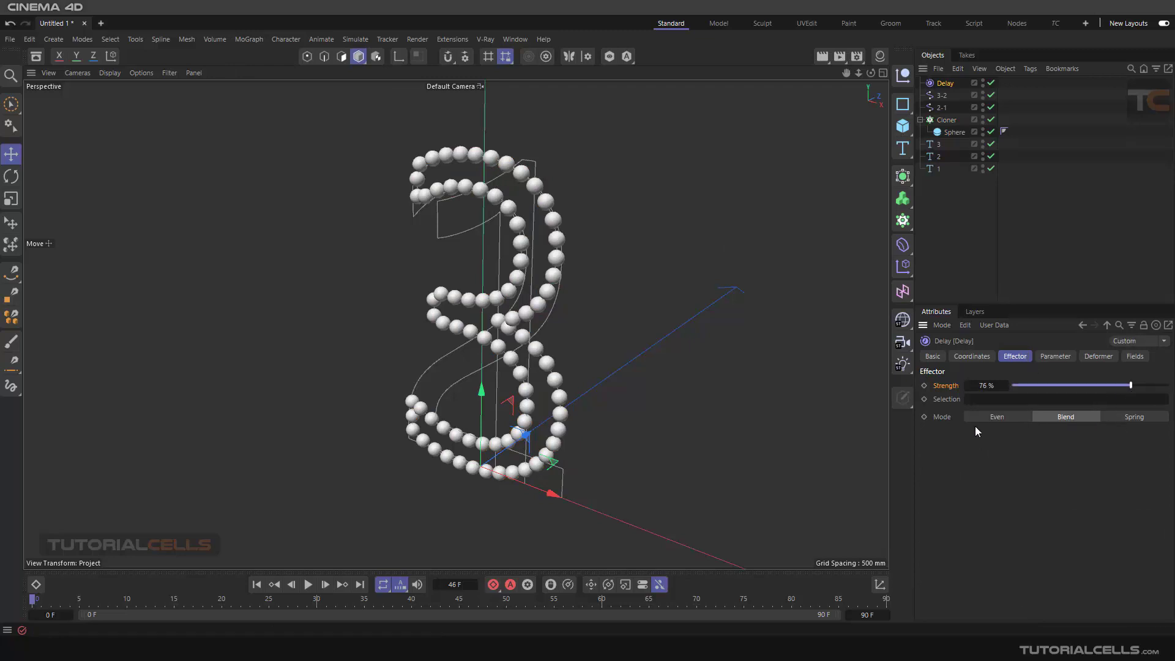
pyautogui.click(1136, 416)
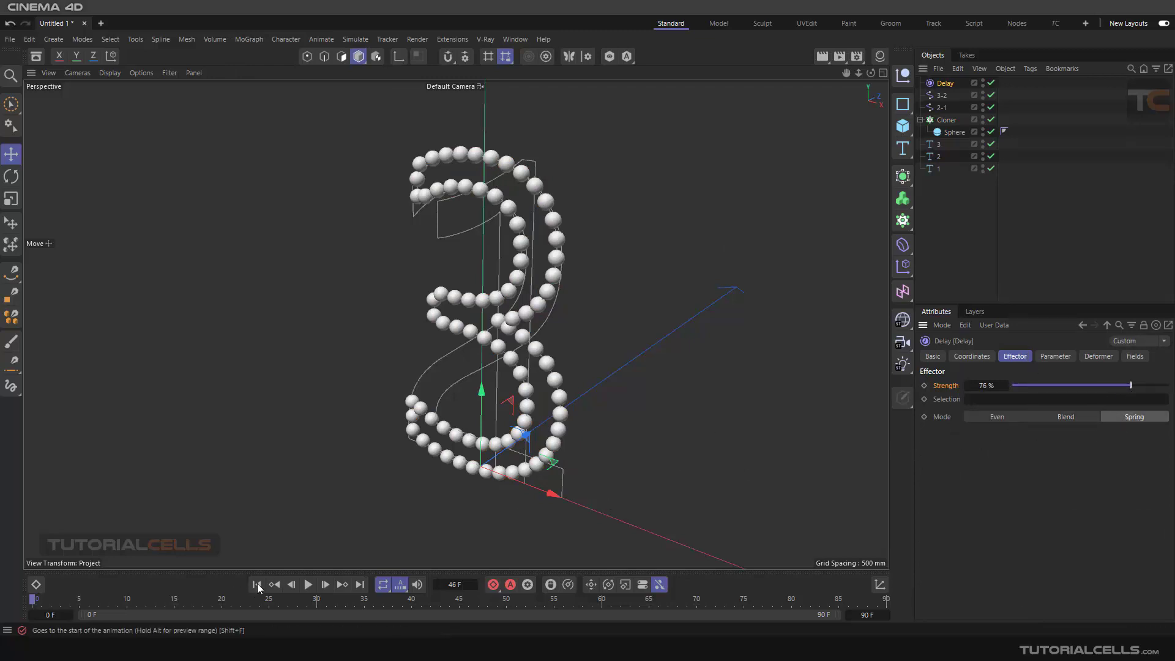
pyautogui.click(308, 585)
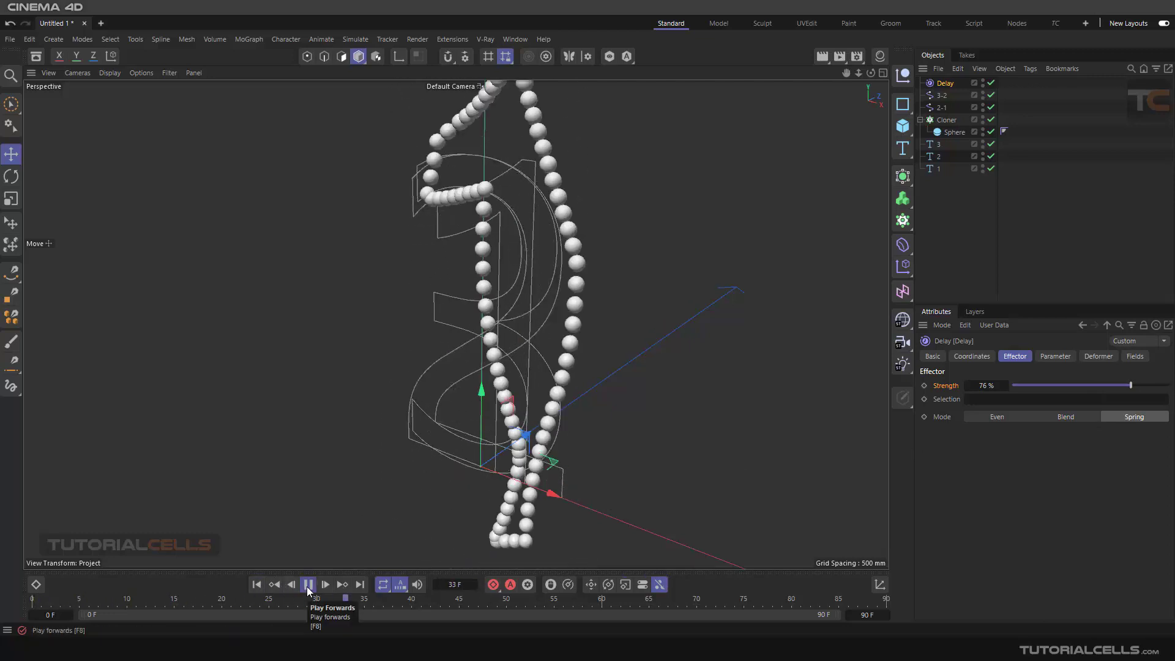
pyautogui.click(308, 585)
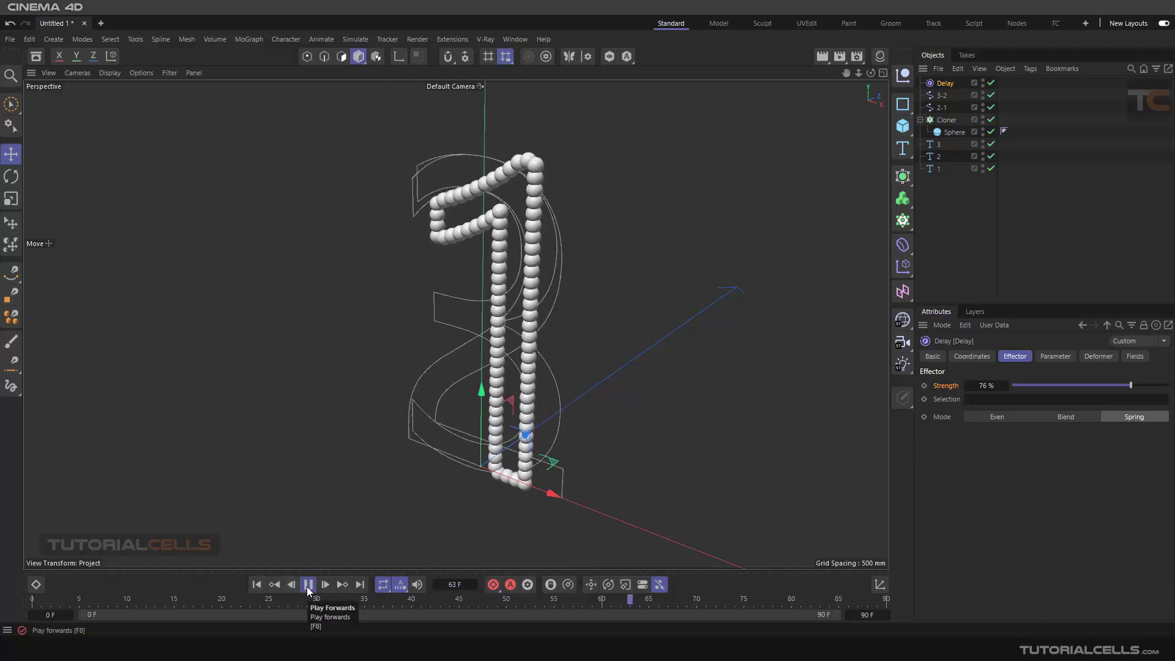
# Step: Reduce the Delay effector's strength to 35% and replay the animation from the first frame, stopping on the numeral 1
pyautogui.click(1066, 385)
pyautogui.click(256, 584)
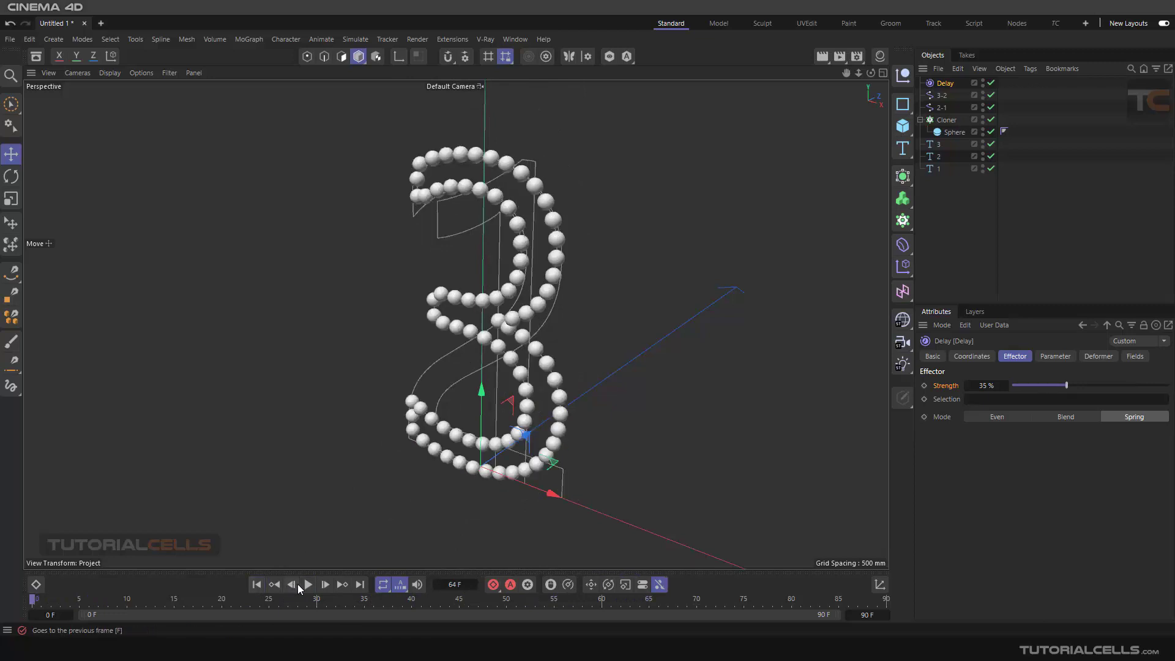
pyautogui.click(308, 584)
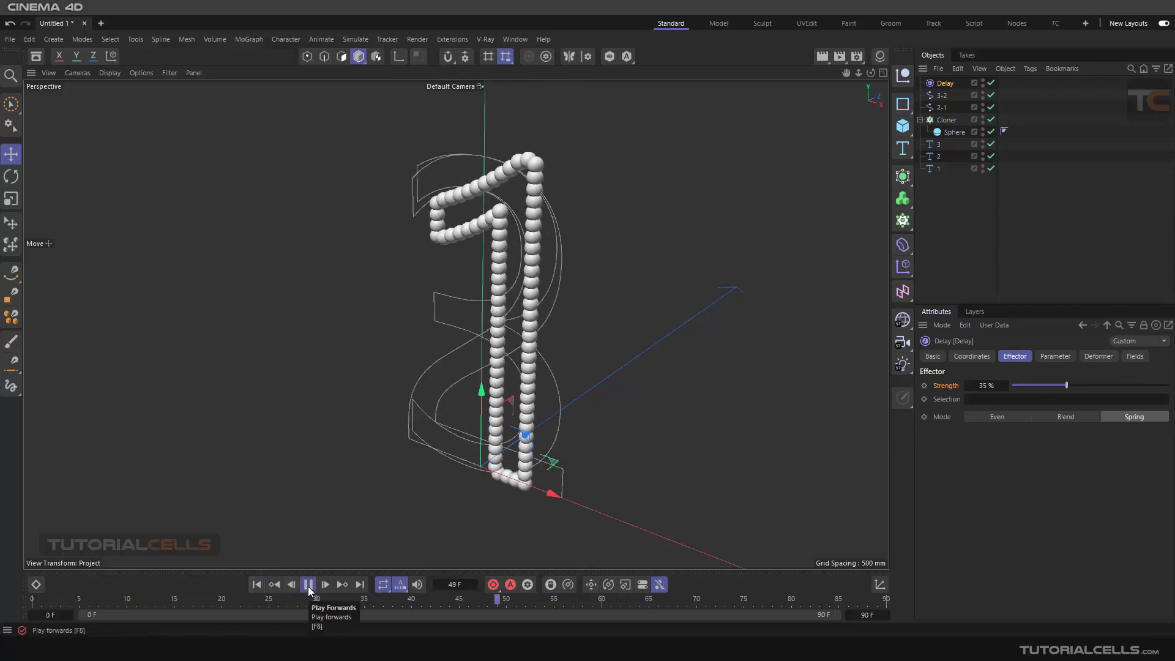
pyautogui.click(308, 585)
pyautogui.keyDown('alt'); pyautogui.moveTo(422, 391); pyautogui.dragTo(451, 387); pyautogui.keyUp('alt')
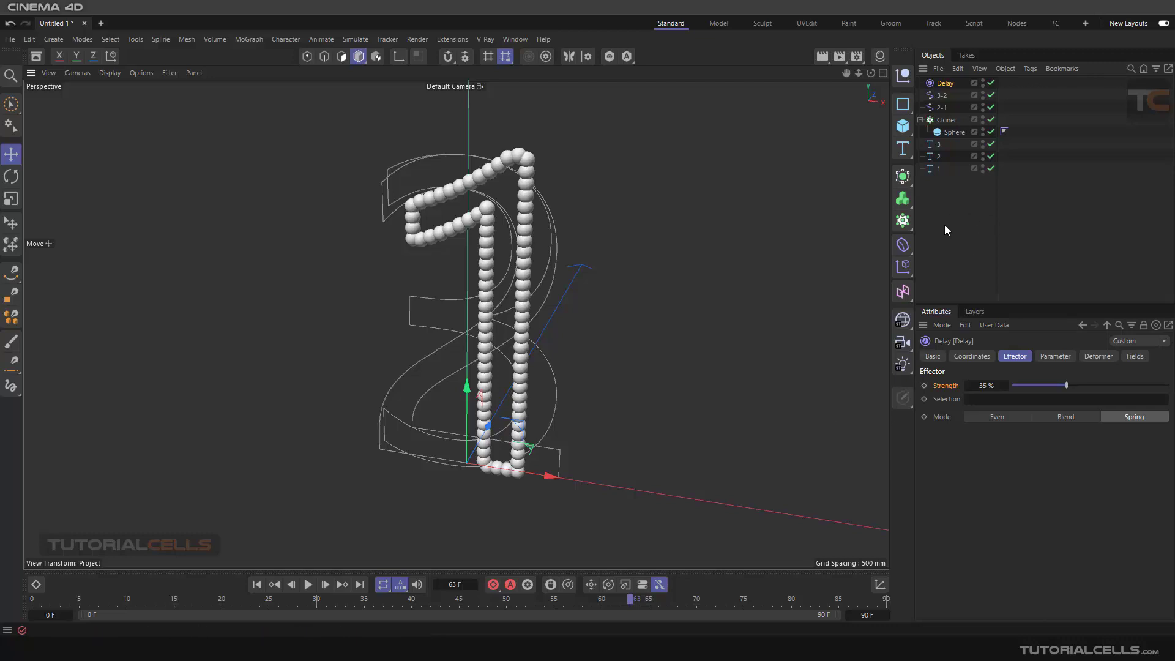
# Step: Disable the Position parameter of the 2-1 Spline effector to compare the clones, and re-enable it
pyautogui.click(943, 122)
pyautogui.click(941, 109)
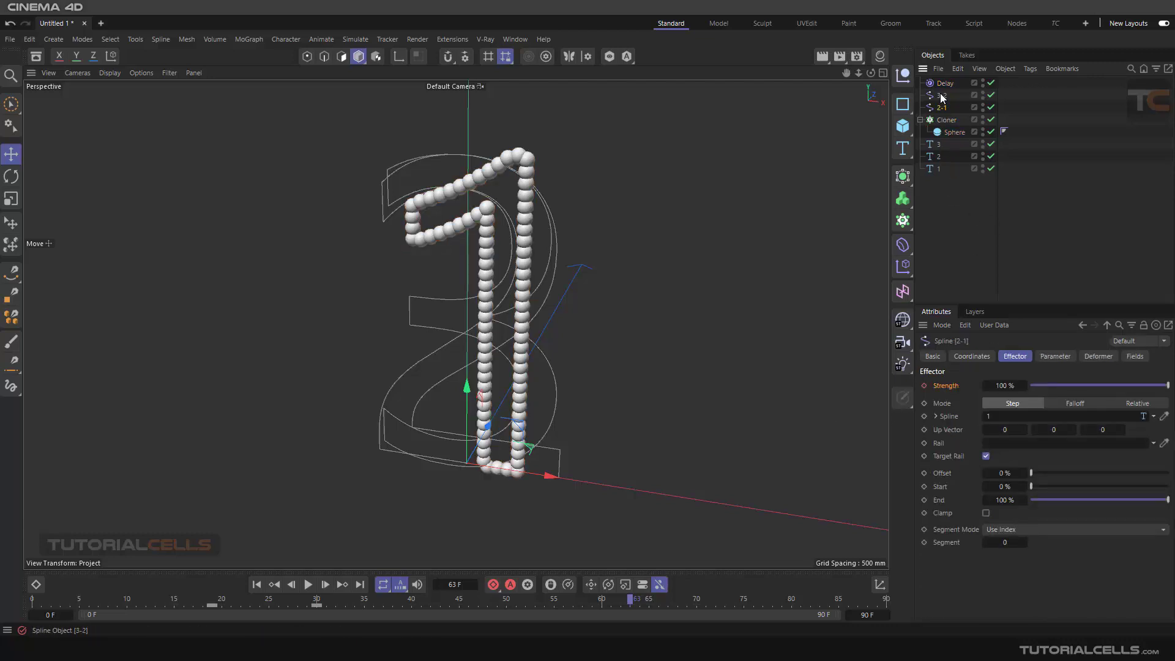
pyautogui.click(1055, 354)
pyautogui.click(971, 414)
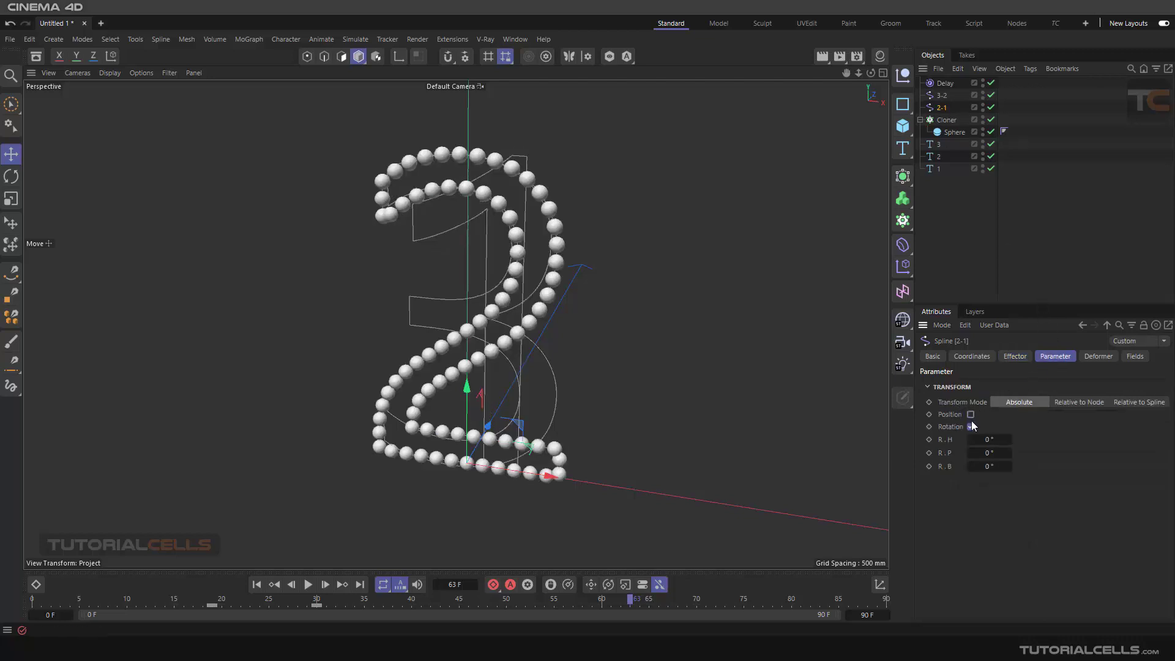
pyautogui.click(970, 414)
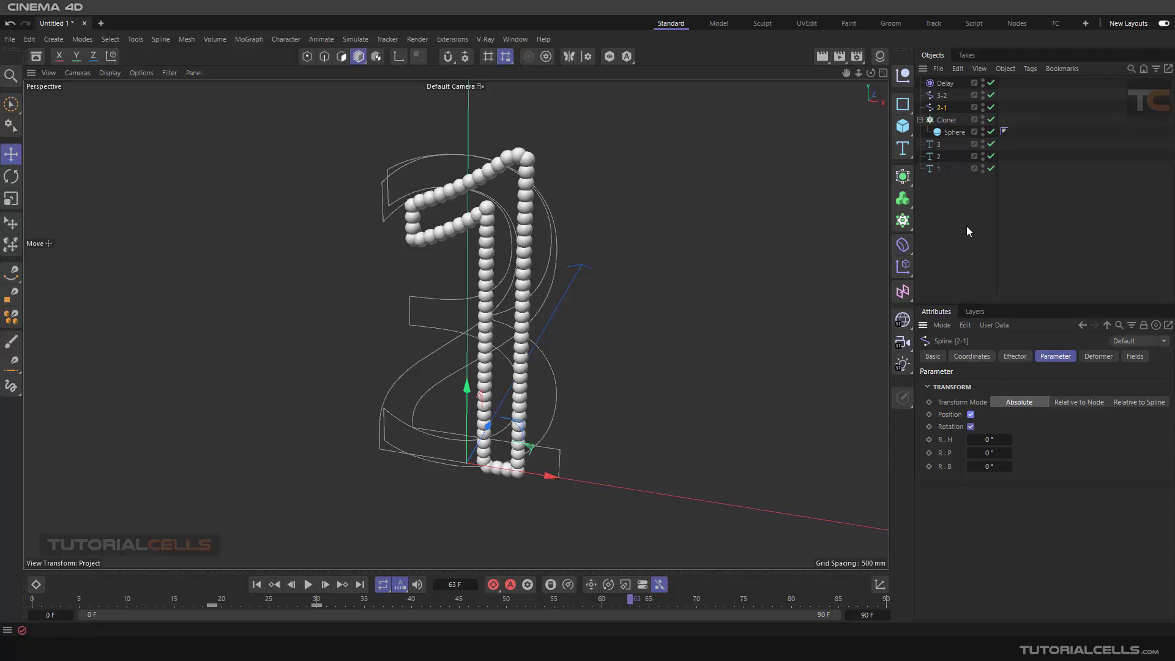
# Step: Try moving the Delay effector above 3-2 and 2-1 in the Cloner's effector order, and play the animation from the start
pyautogui.click(947, 121)
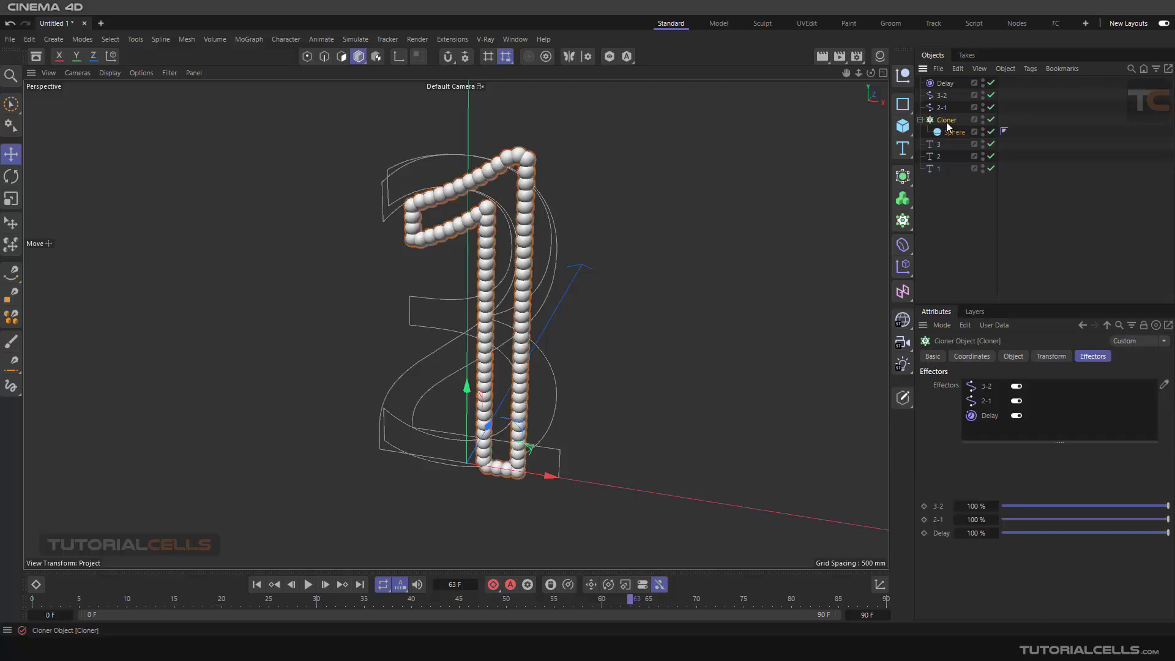
pyautogui.click(1012, 357)
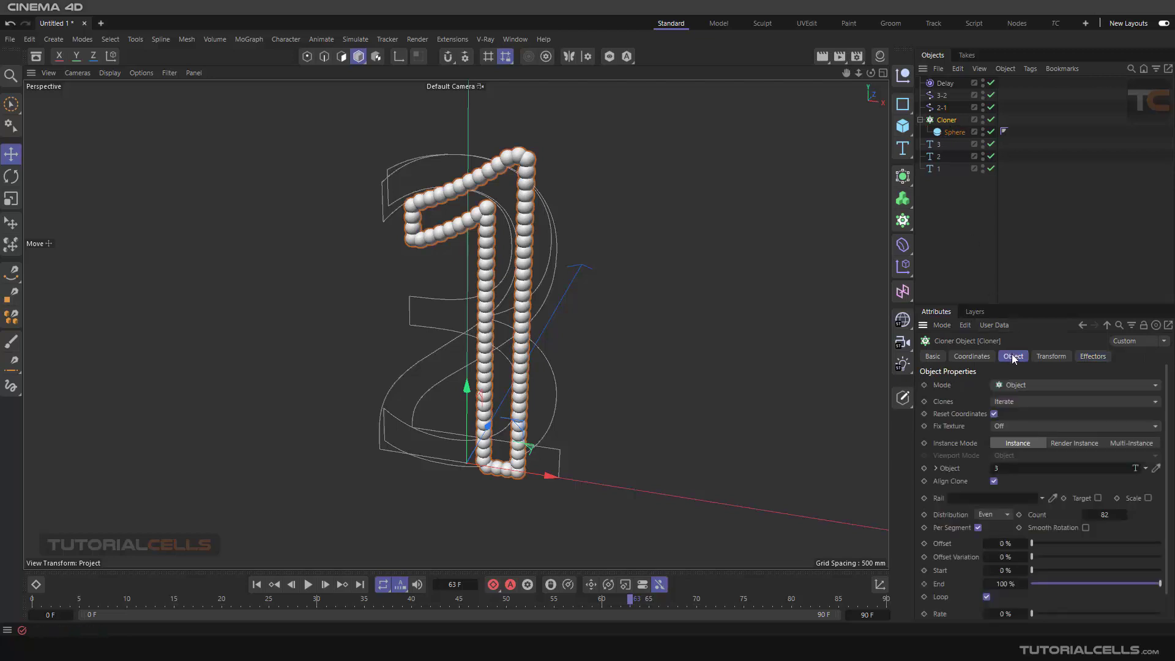
pyautogui.click(1092, 356)
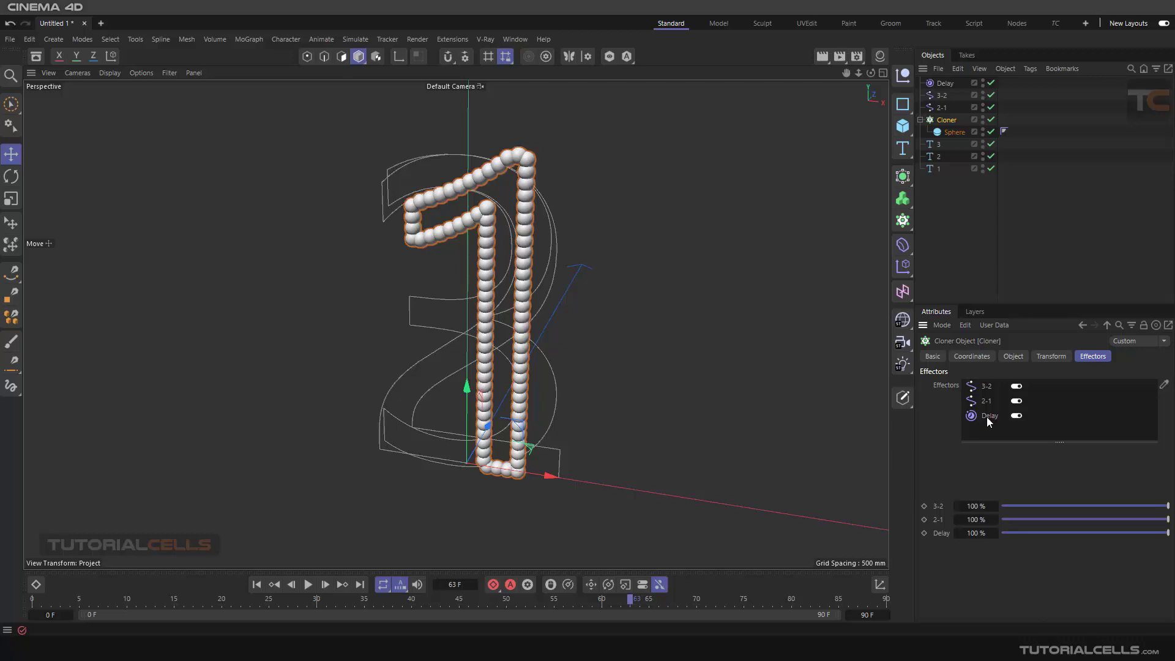
pyautogui.moveTo(987, 417); pyautogui.dragTo(986, 384)
pyautogui.click(256, 584)
pyautogui.click(308, 584)
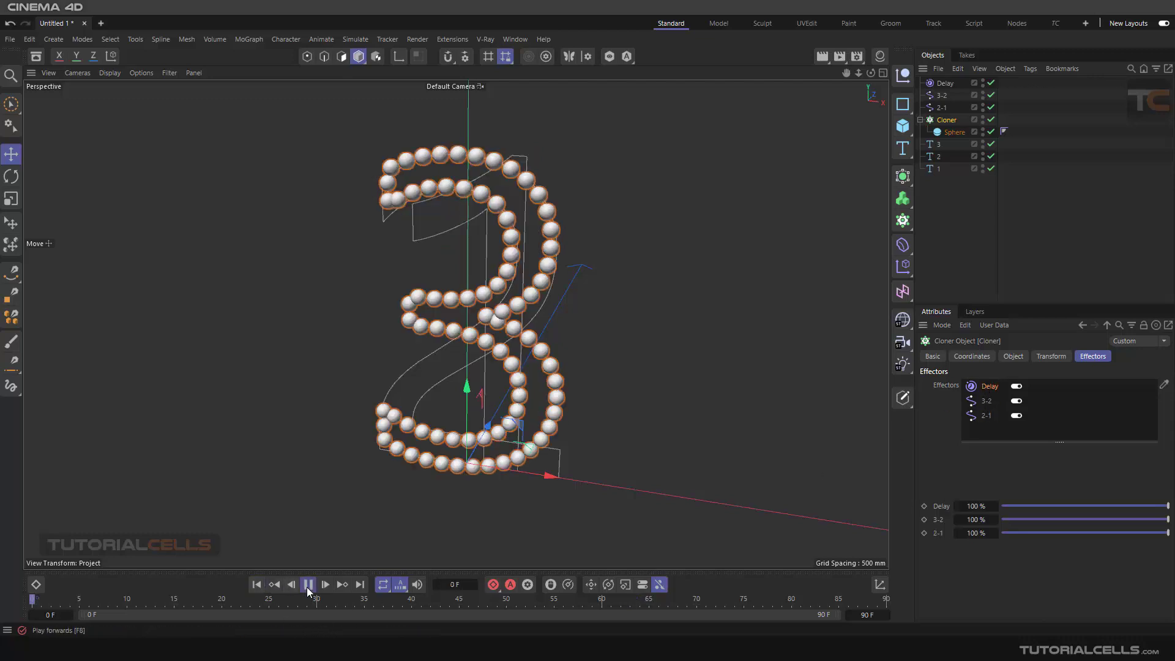
pyautogui.click(308, 584)
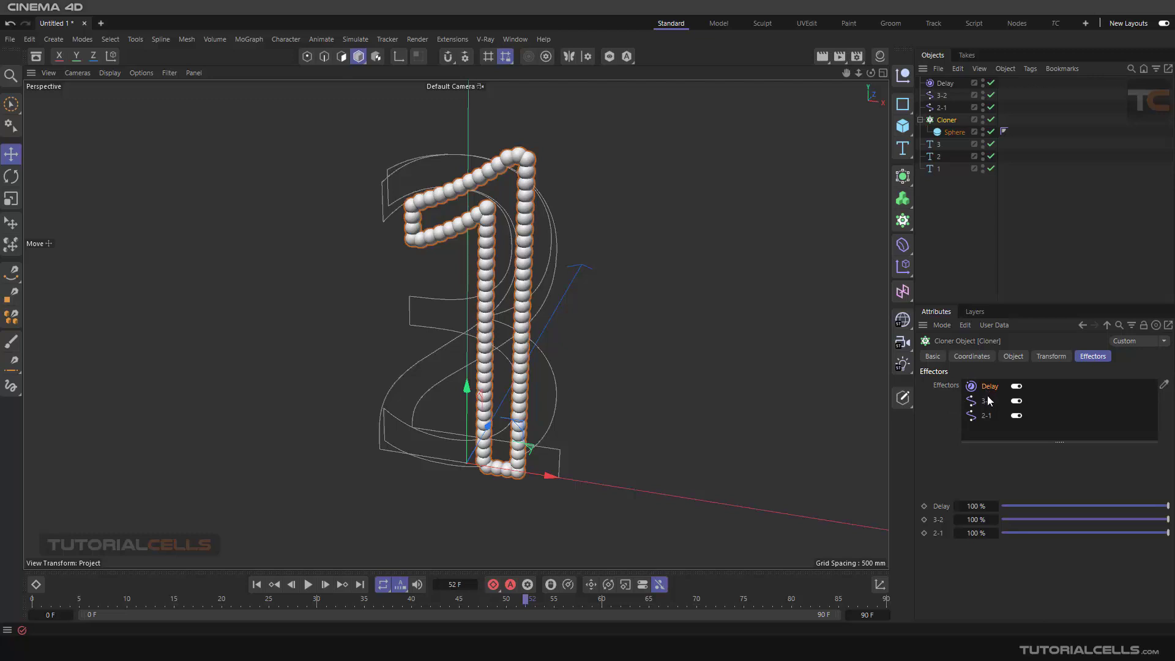
# Step: Move the Delay effector back below 3-2 and 2-1 in the Cloner's effector order, replay from frame 0, and deselect everything
pyautogui.moveTo(990, 387); pyautogui.dragTo(999, 427)
pyautogui.click(256, 585)
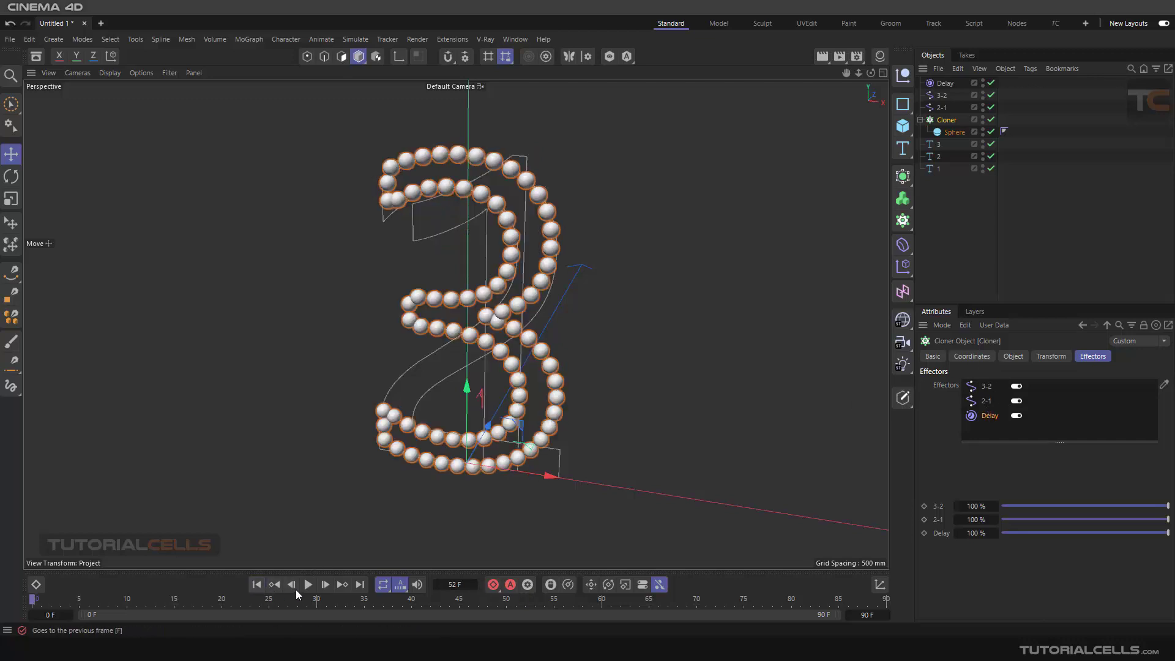
pyautogui.click(307, 584)
pyautogui.click(312, 587)
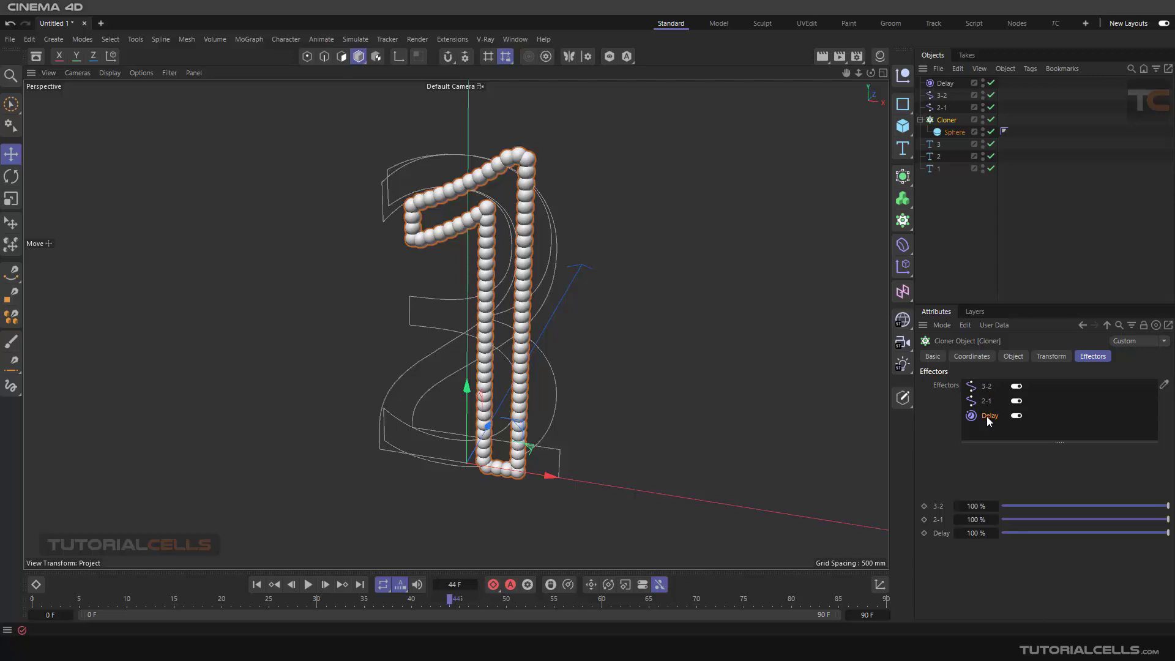
pyautogui.click(950, 227)
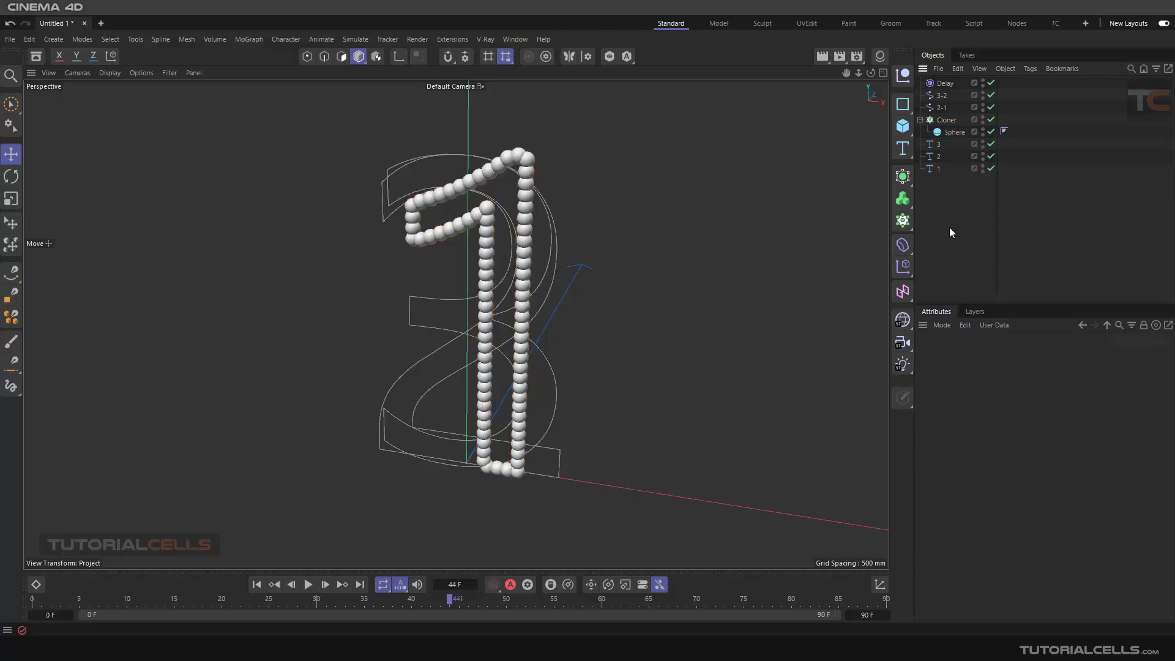